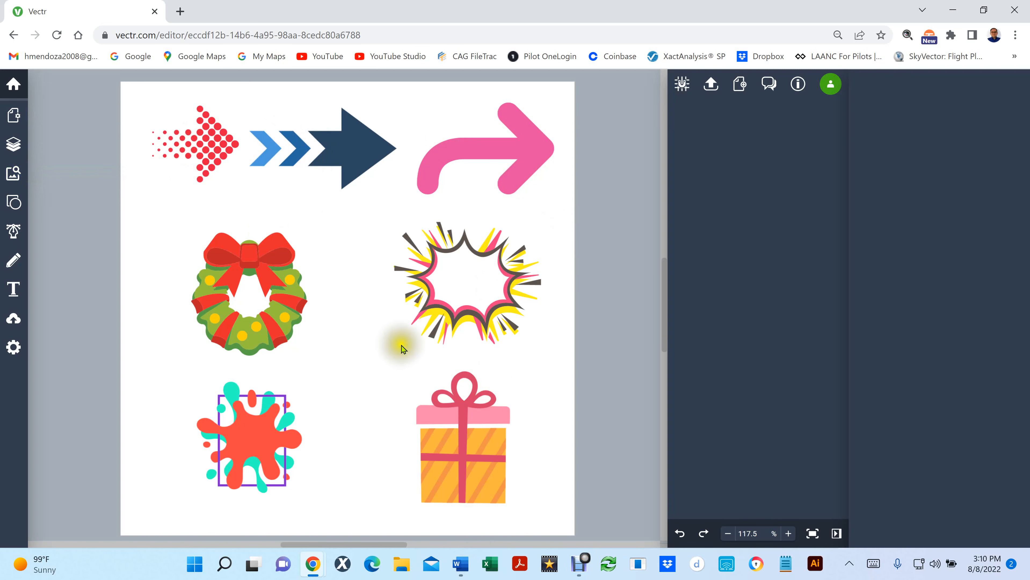
# Filter the elements library to Arrows and place the blue circled arrow between the paint splash and the gift box.
pyautogui.click(12, 175)
pyautogui.scroll(-3, 107, 344)
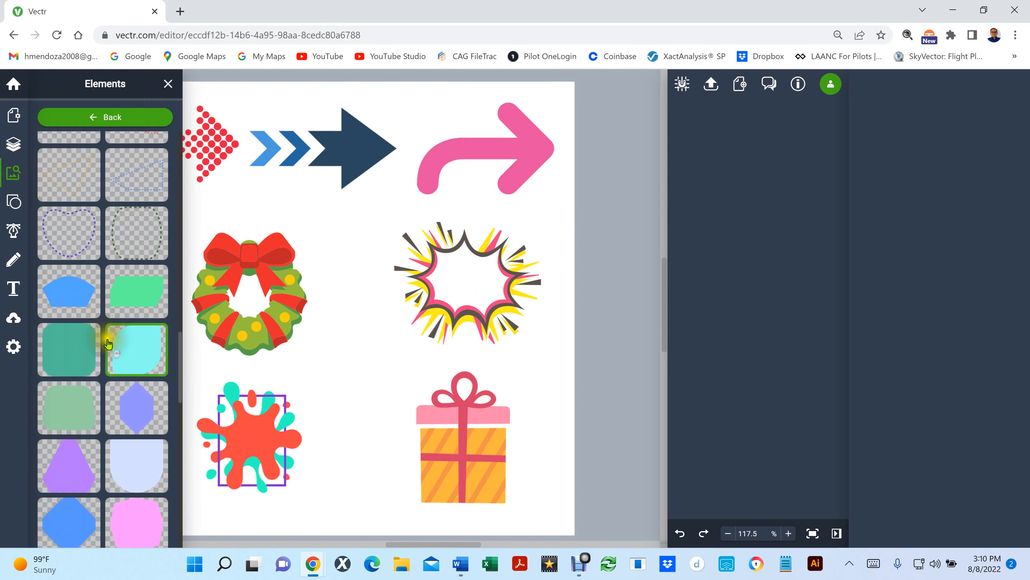
pyautogui.click(77, 117)
pyautogui.scroll(5, 132, 266)
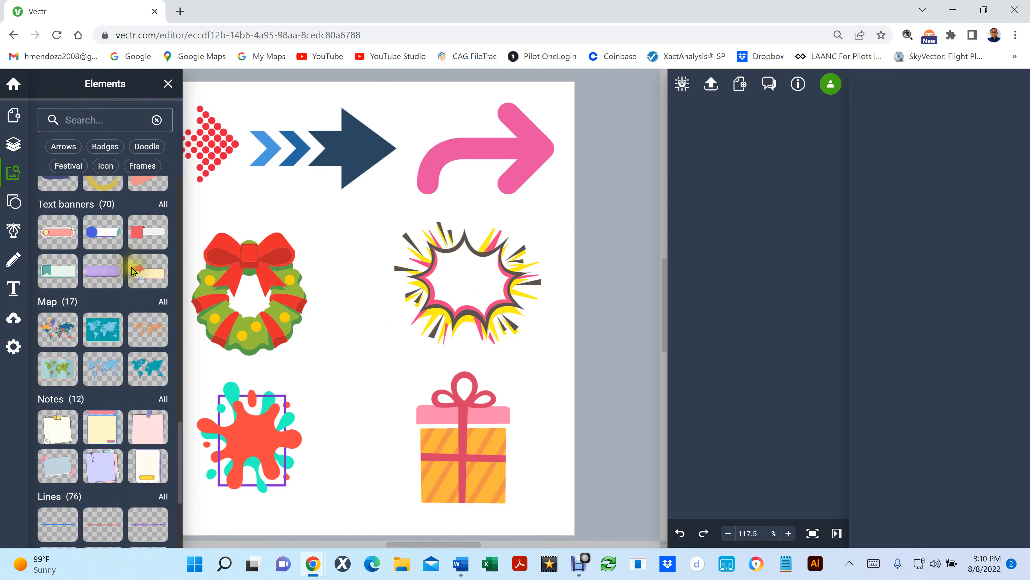
pyautogui.scroll(-5, 133, 271)
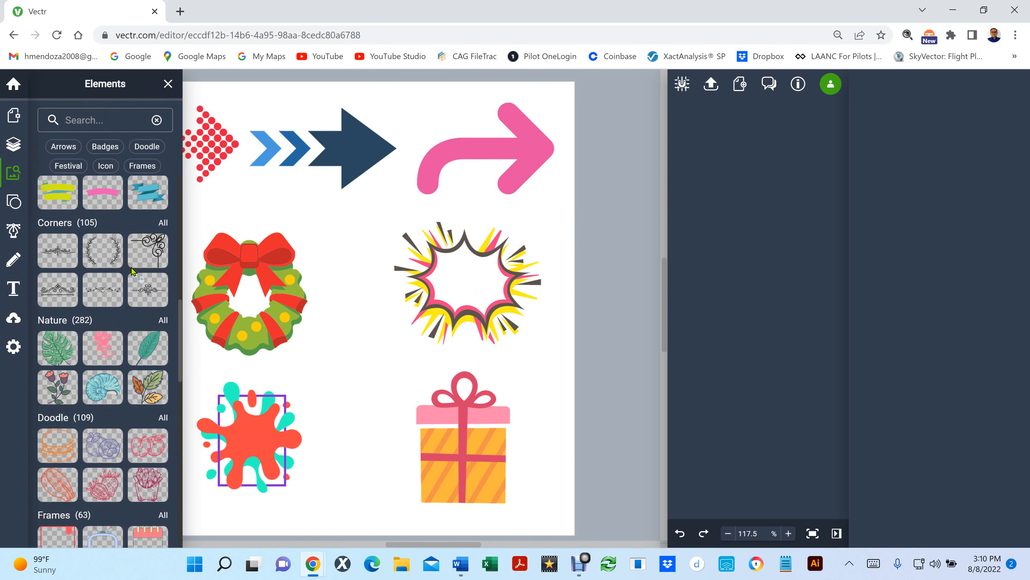
pyautogui.click(58, 148)
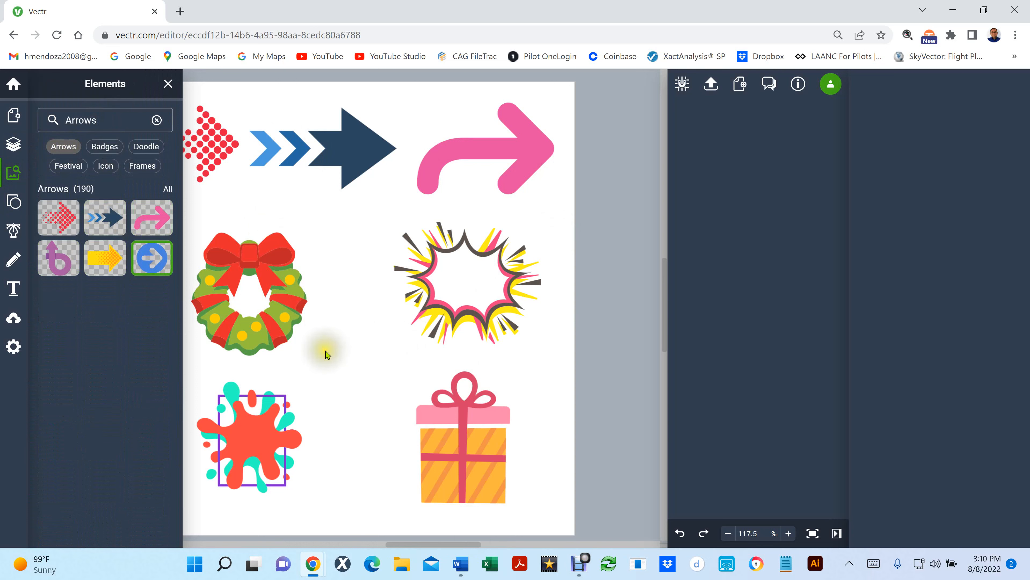
pyautogui.moveTo(327, 355); pyautogui.dragTo(394, 430)
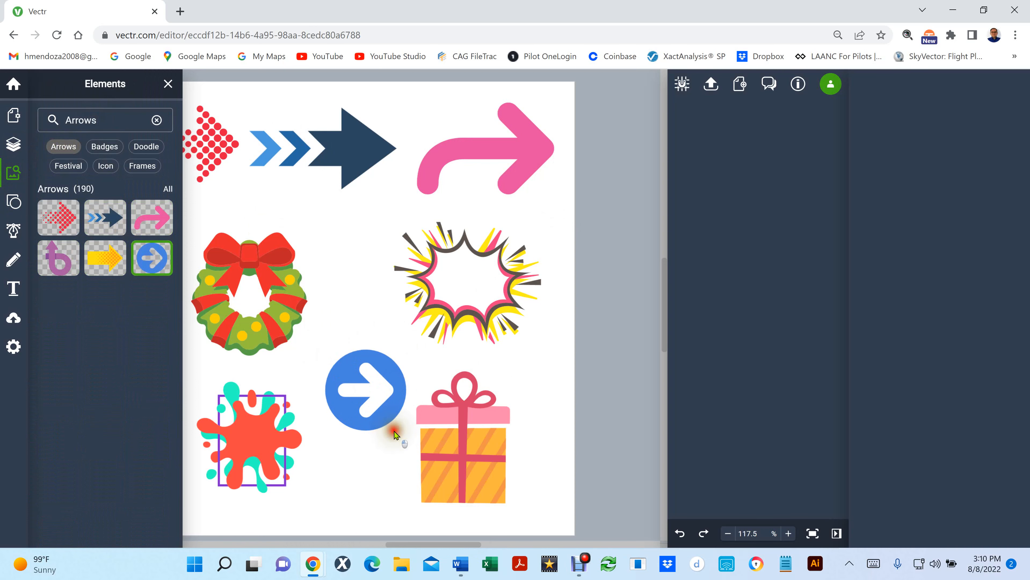
# Place a second, smaller blue circled arrow between the wreath and the dark blue arrow, and delete it.
pyautogui.click(153, 266)
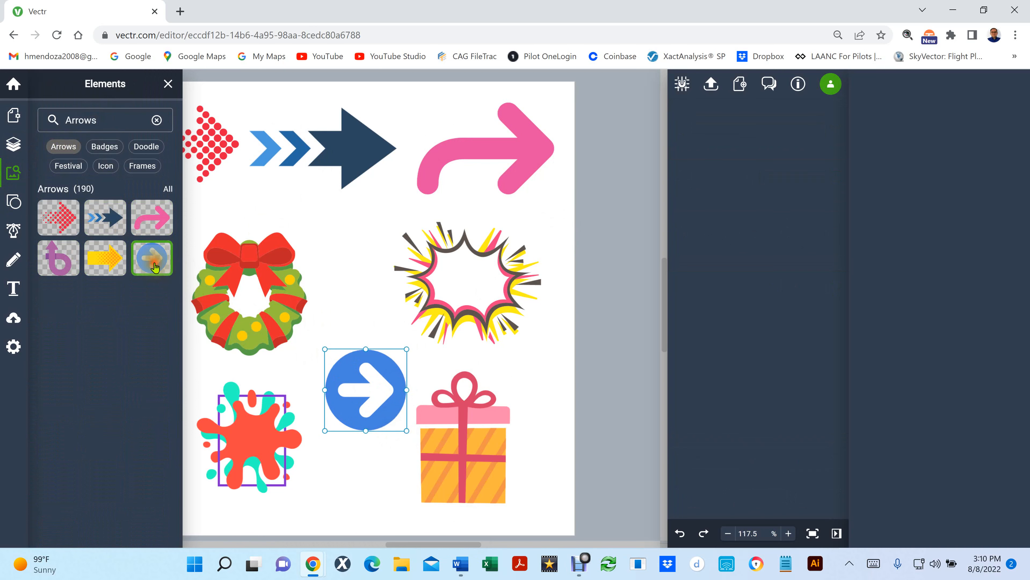
pyautogui.click(337, 230)
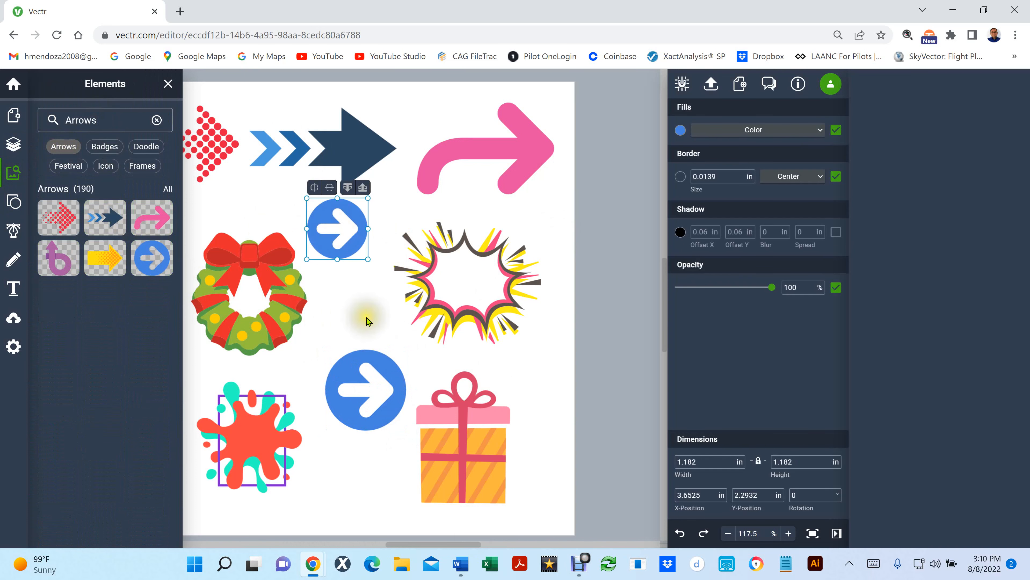
pyautogui.click(341, 230)
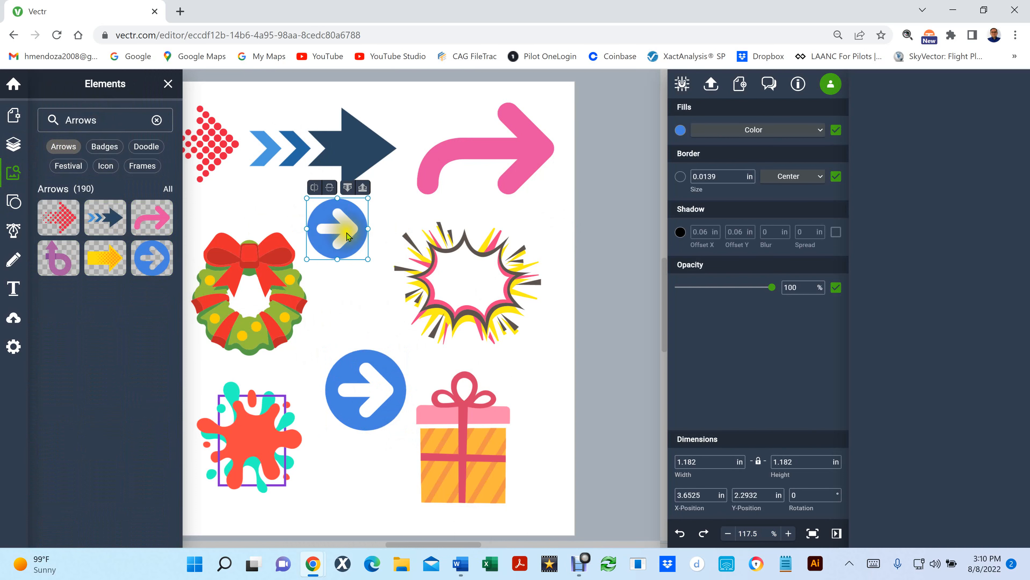
pyautogui.press('Delete')
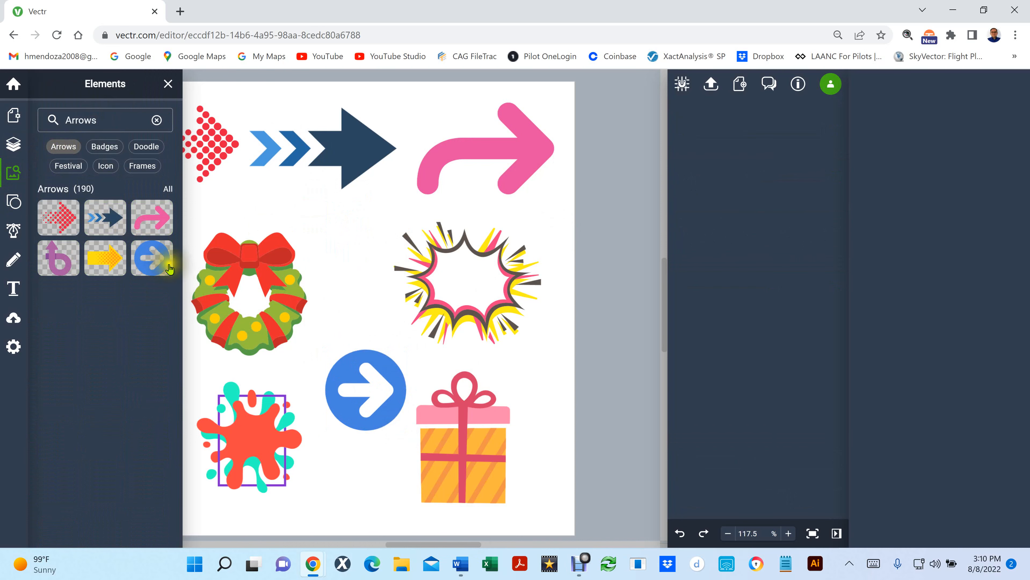
# Draw the yellow dotted arrow element between the wreath and the starburst, and delete it.
pyautogui.click(112, 260)
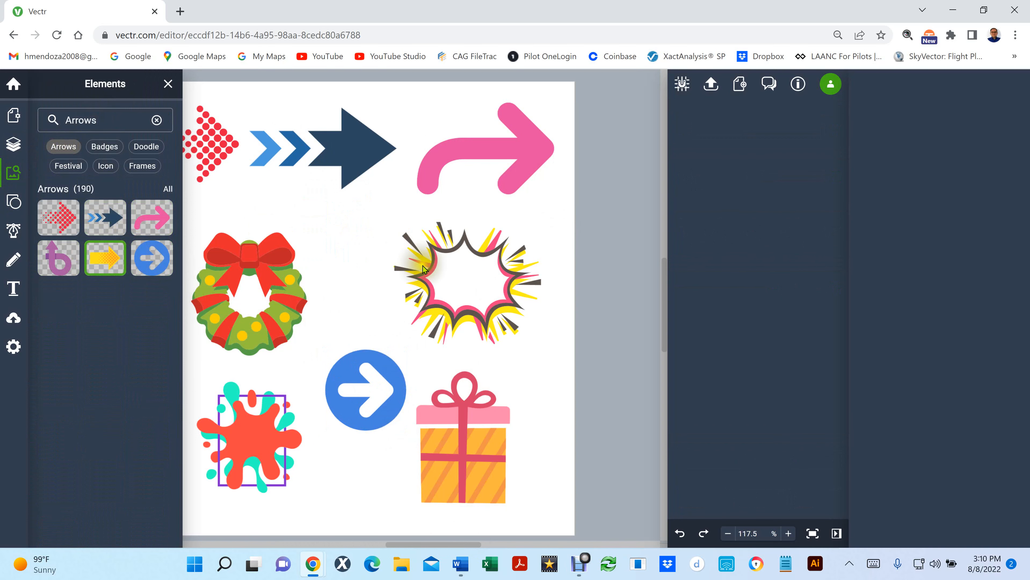
pyautogui.moveTo(310, 218); pyautogui.dragTo(372, 295)
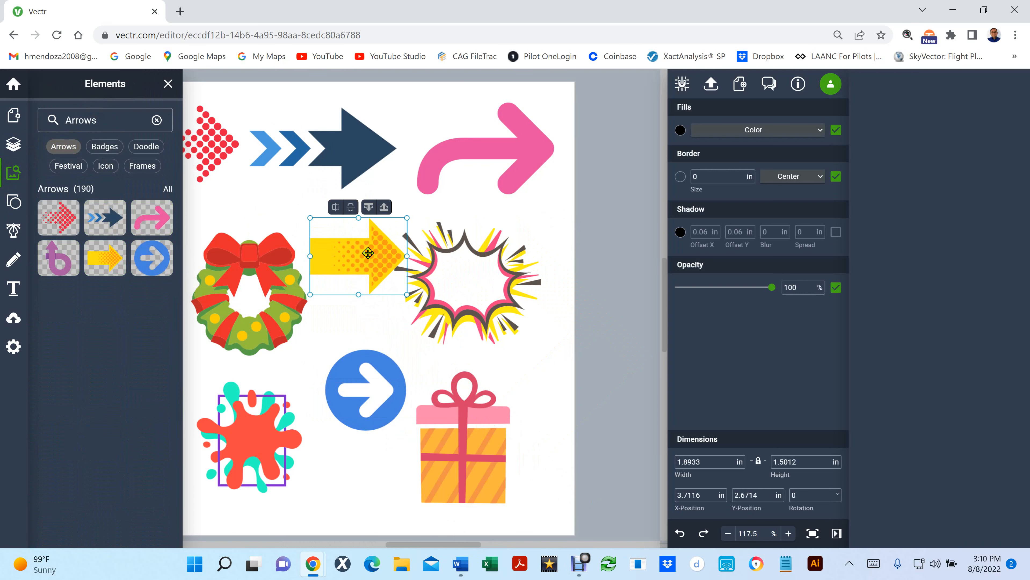
pyautogui.press('Delete')
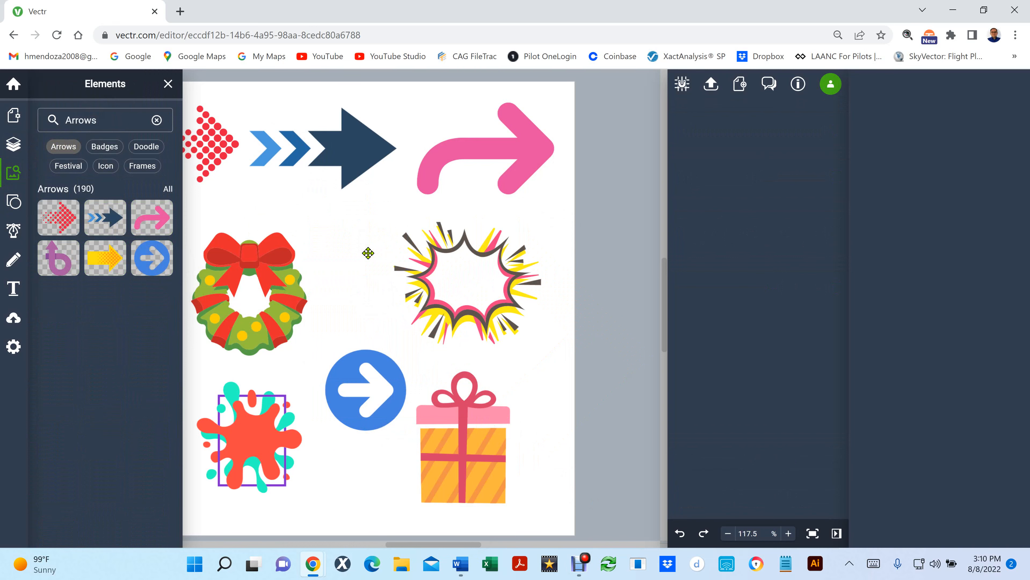
# Clear the Arrows filter and browse the categories of the elements library.
pyautogui.hscroll(-2, 368, 253)
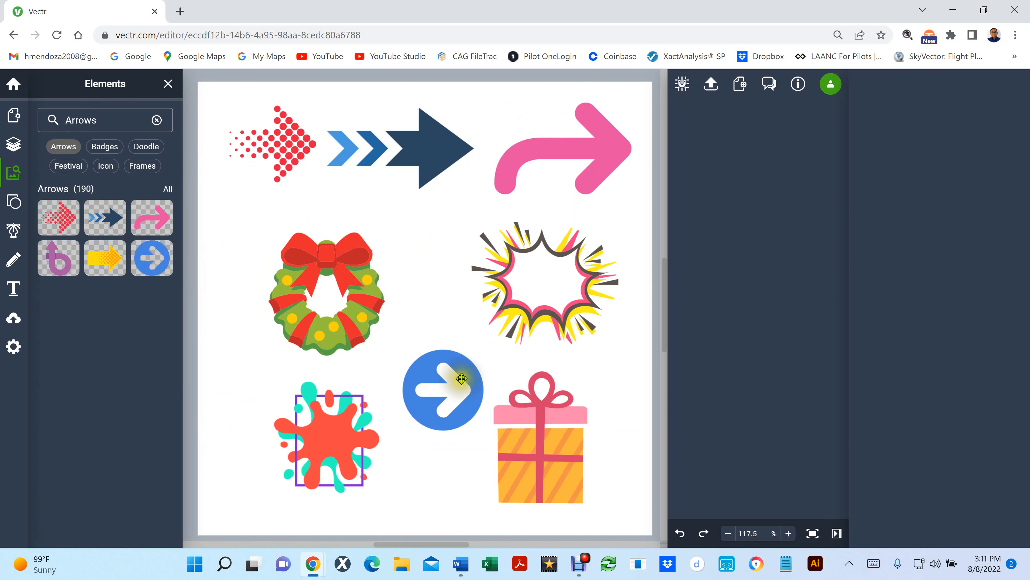
pyautogui.scroll(-3, 421, 297)
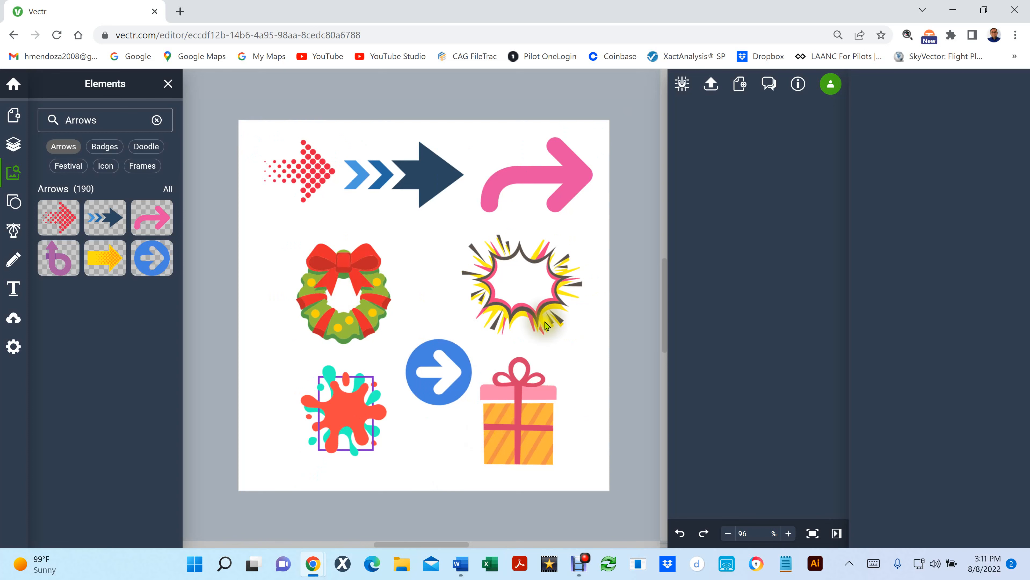
pyautogui.click(157, 121)
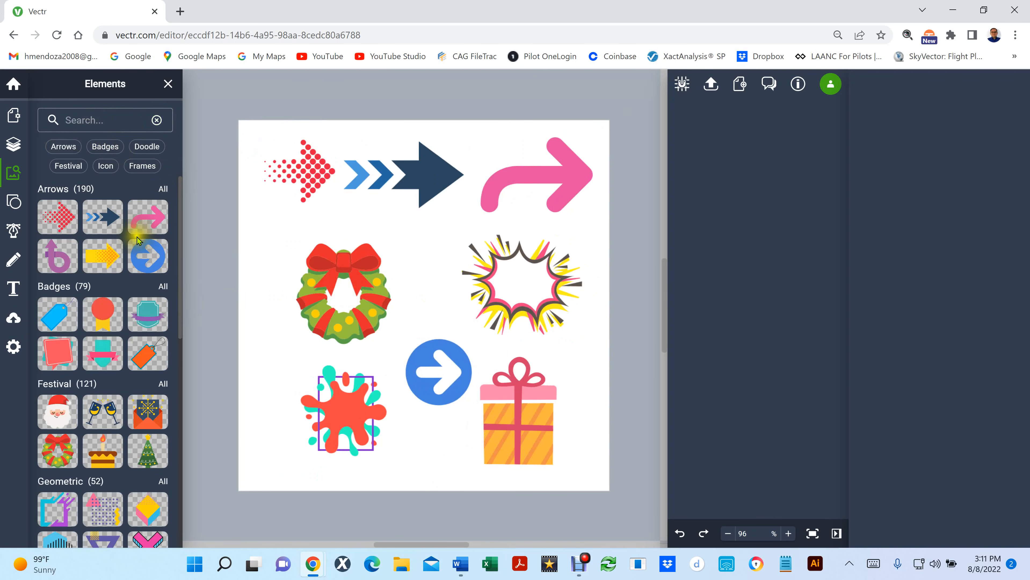
pyautogui.scroll(-12, 137, 240)
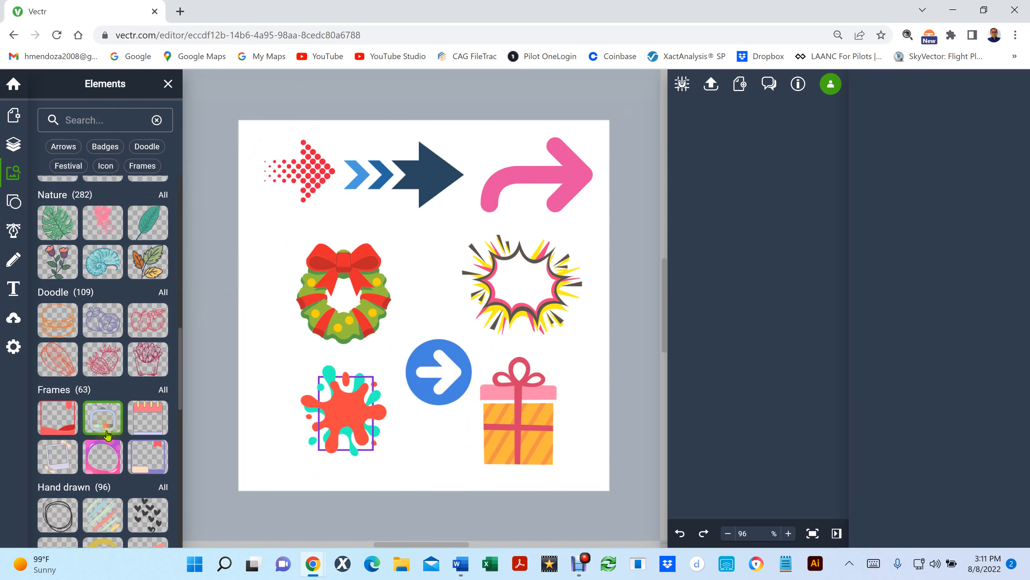
pyautogui.scroll(-5, 107, 436)
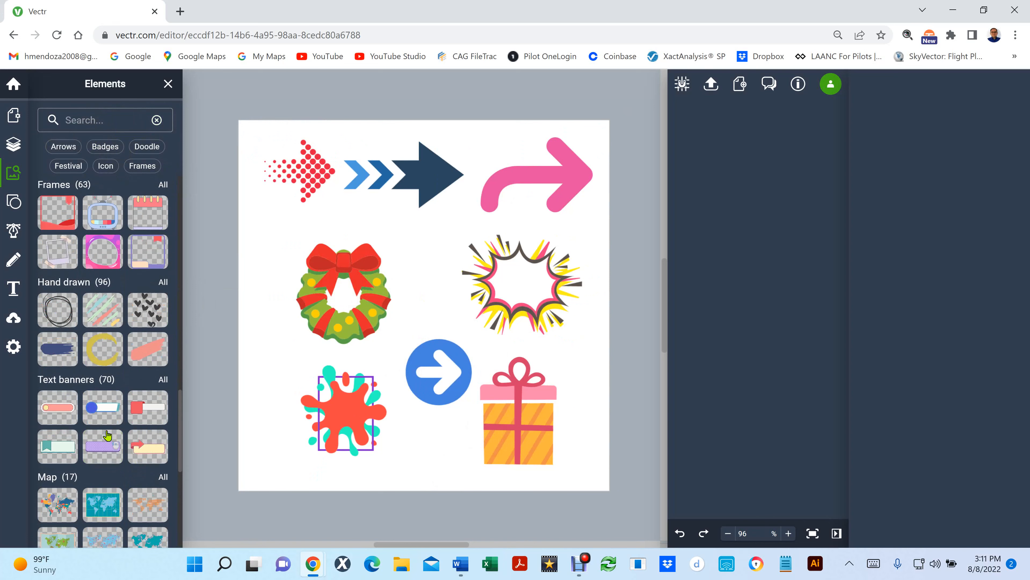
pyautogui.scroll(15, 107, 435)
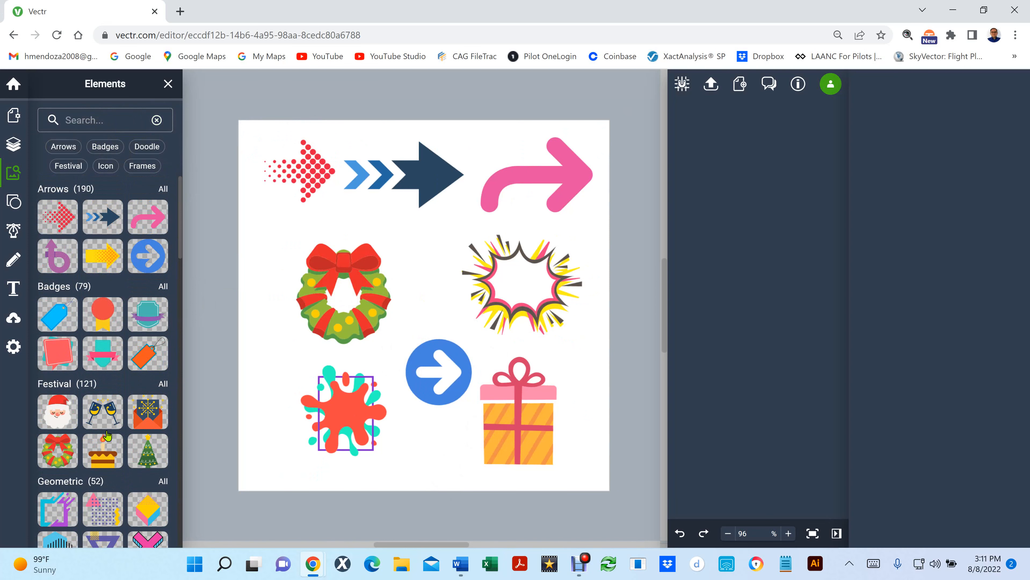
# Search the elements library for "christ" and list all matching Festival elements.
pyautogui.click(84, 117)
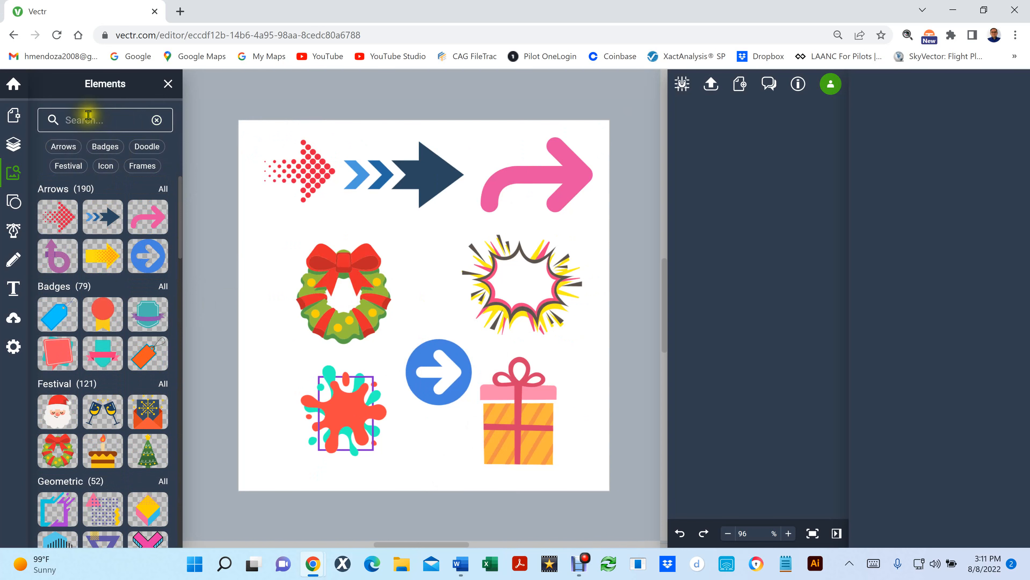
pyautogui.click(86, 117)
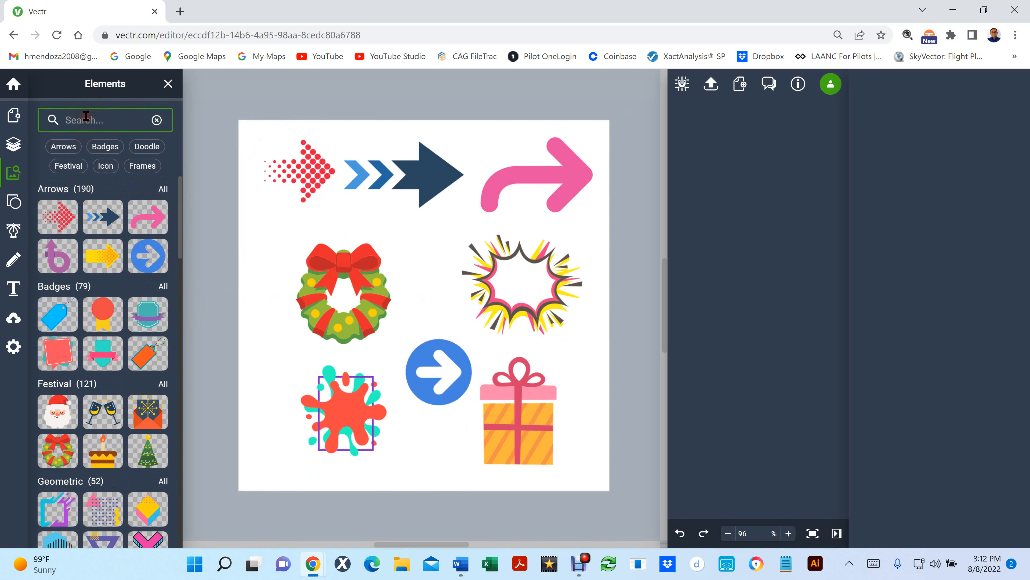
pyautogui.write('christ')
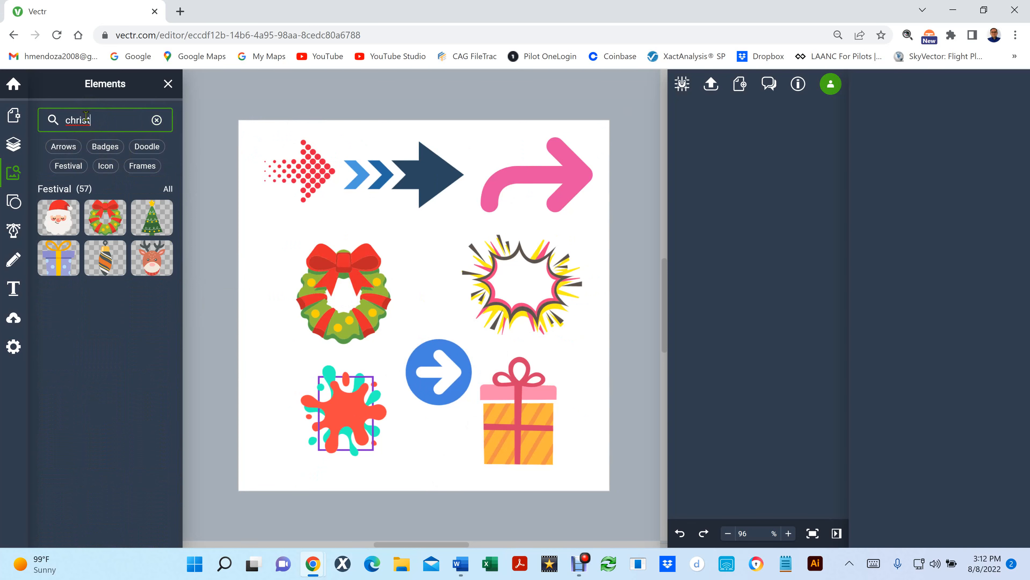
pyautogui.click(170, 193)
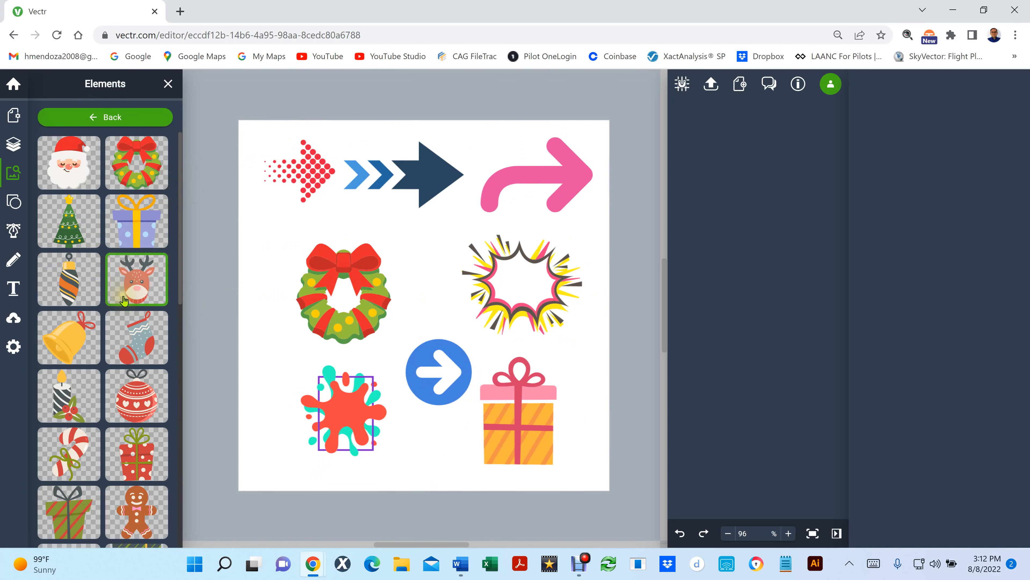
# Look through the full list of Christmas elements in the Festival category from start to end.
pyautogui.scroll(-12, 124, 303)
pyautogui.scroll(-10, 124, 303)
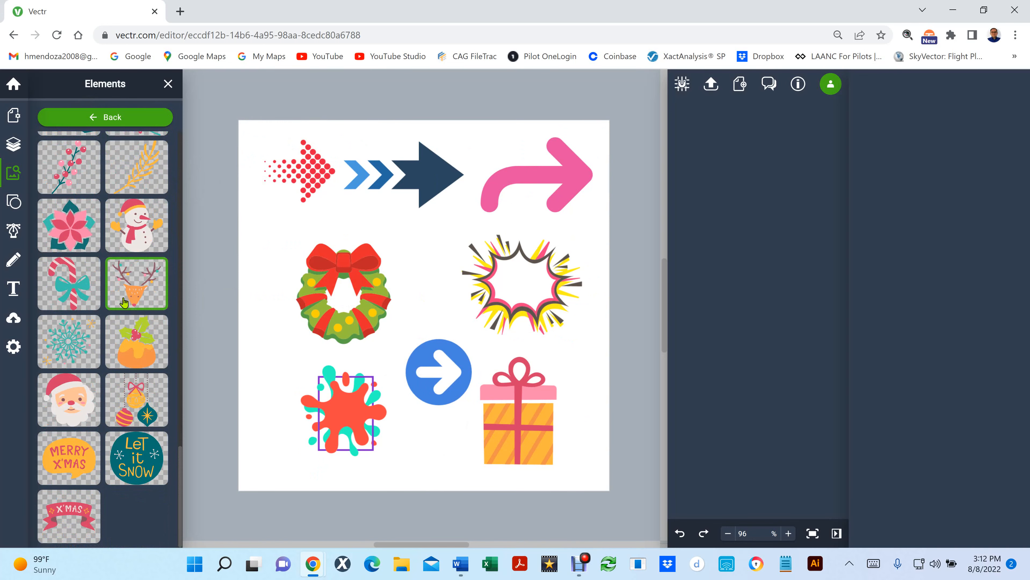
pyautogui.scroll(-5, 123, 303)
pyautogui.scroll(10, 124, 303)
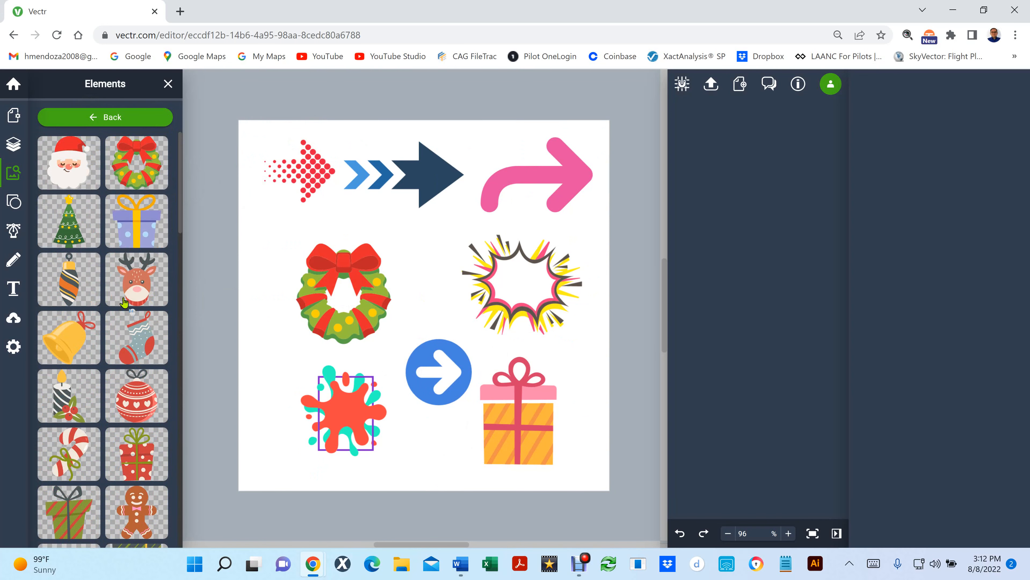
pyautogui.click(102, 116)
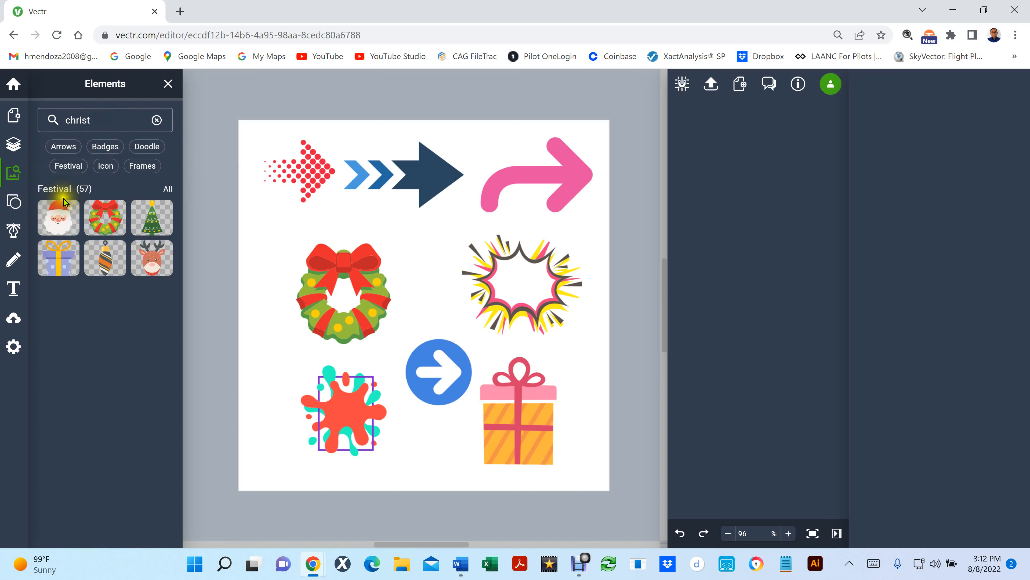
pyautogui.click(166, 190)
pyautogui.scroll(-15, 115, 265)
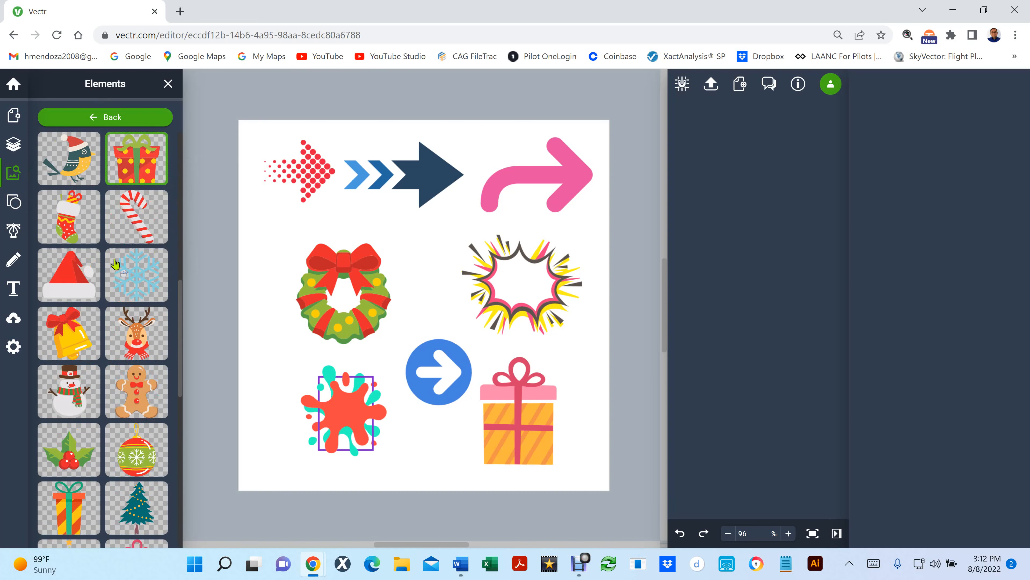
pyautogui.scroll(-8, 115, 264)
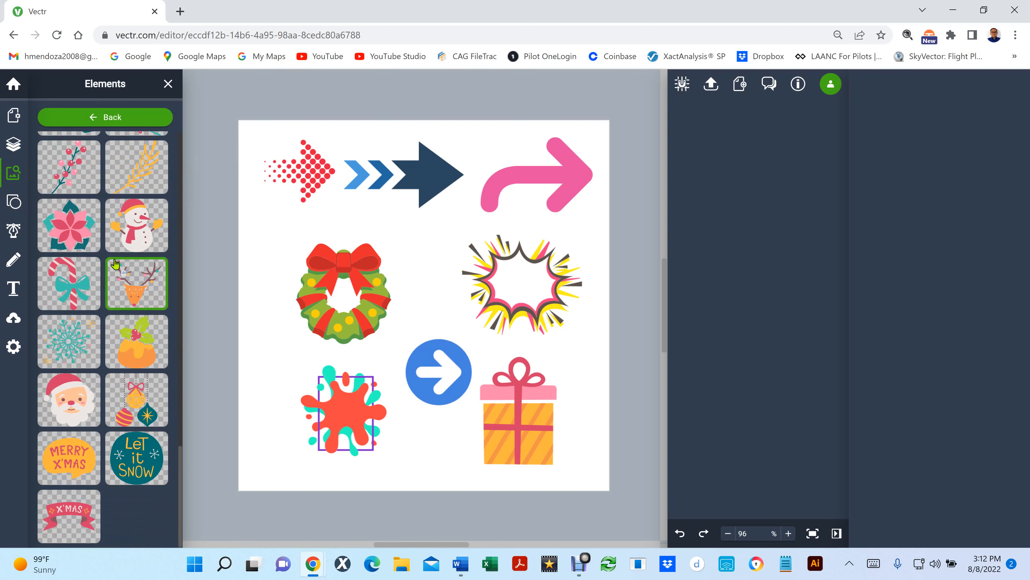
pyautogui.scroll(9, 116, 264)
pyautogui.scroll(5, 116, 264)
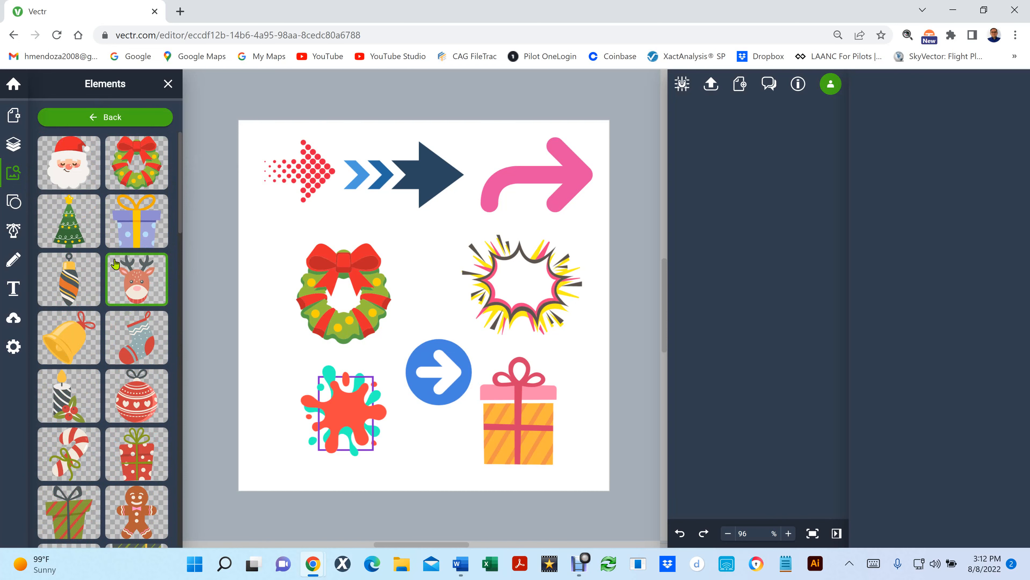
# Set the wreath's fill color to the blue swatch, RGB 49, 168, 247.
pyautogui.click(347, 328)
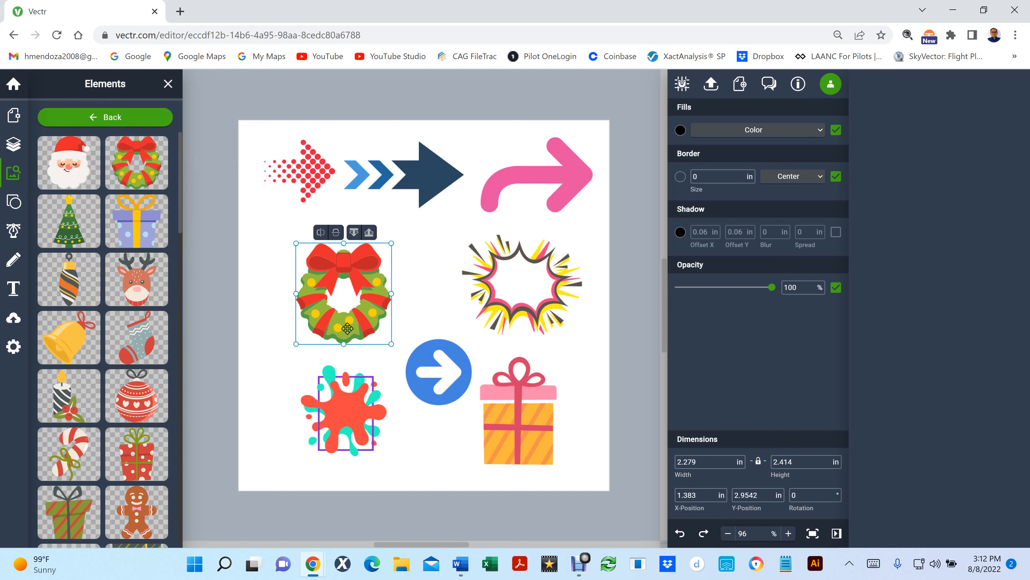
pyautogui.click(681, 130)
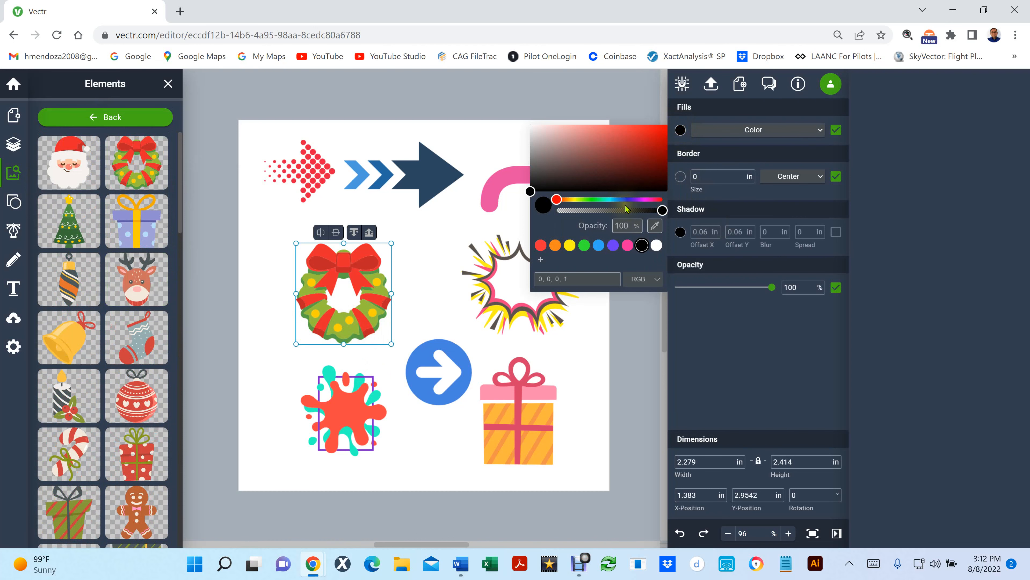
pyautogui.click(599, 246)
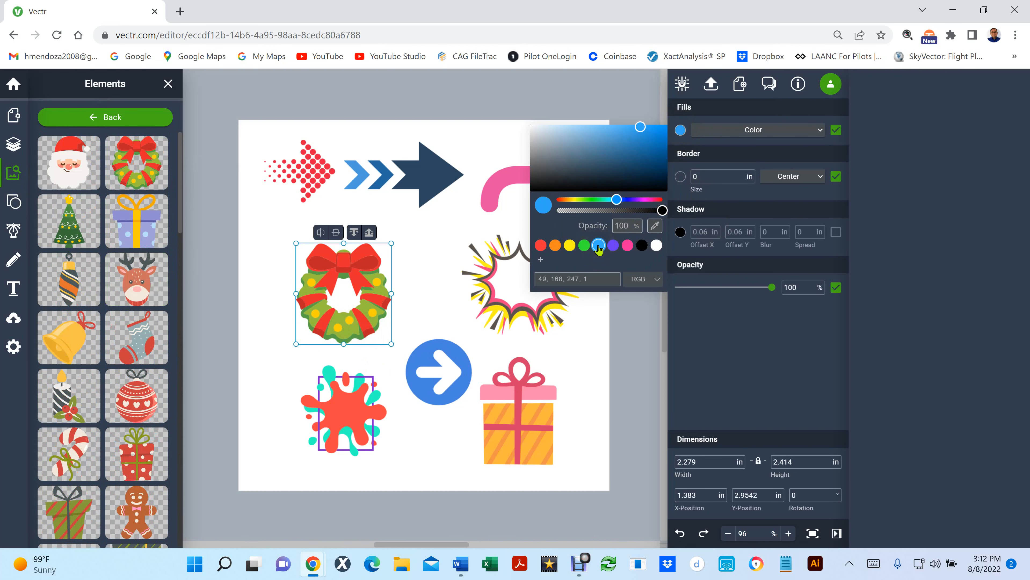
pyautogui.click(431, 245)
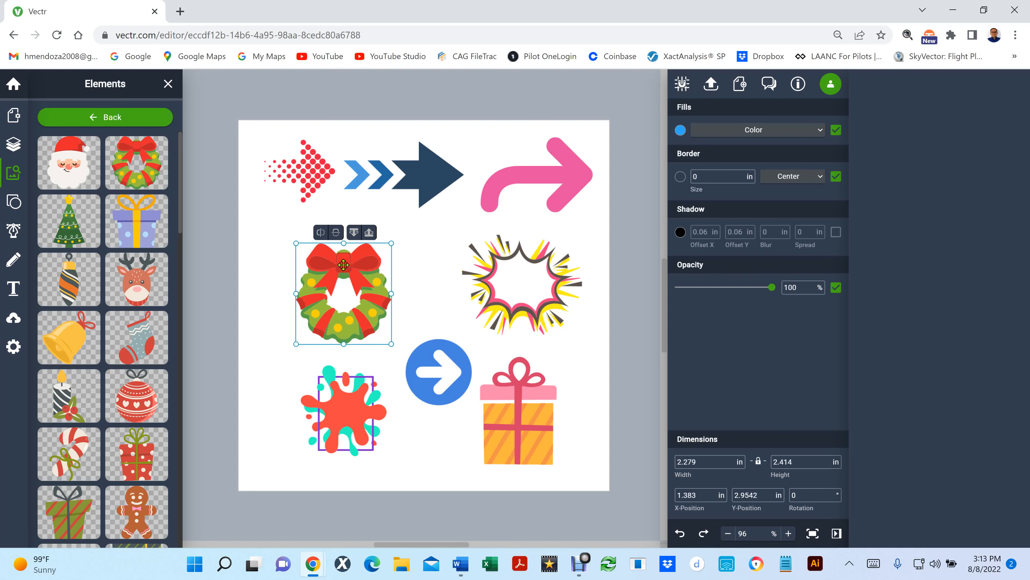
# Move the wreath below the red dotted arrow, to about X 0.24 in and Y 2.34 in.
pyautogui.moveTo(343, 265); pyautogui.dragTo(293, 257)
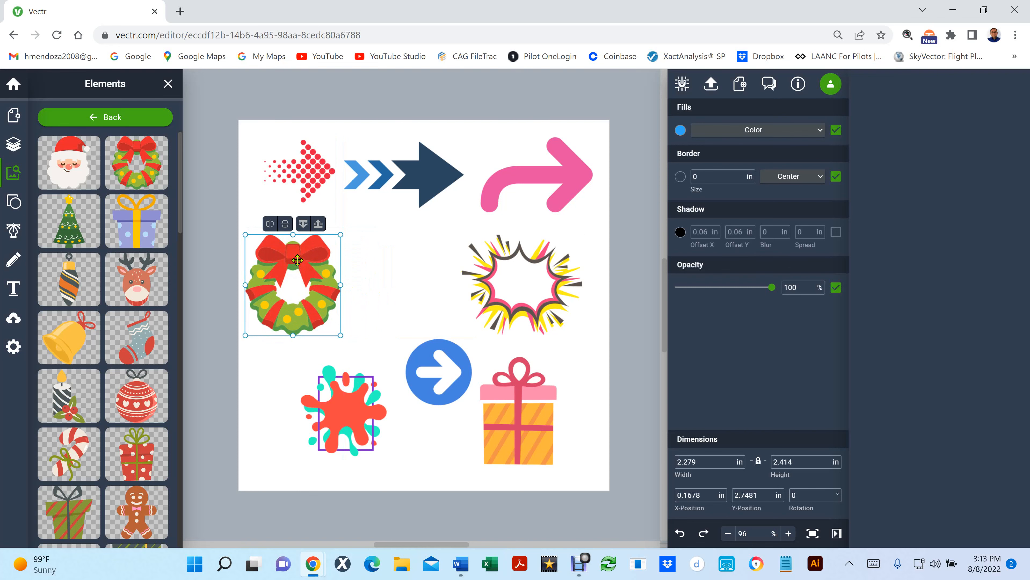
pyautogui.moveTo(297, 260); pyautogui.dragTo(299, 244)
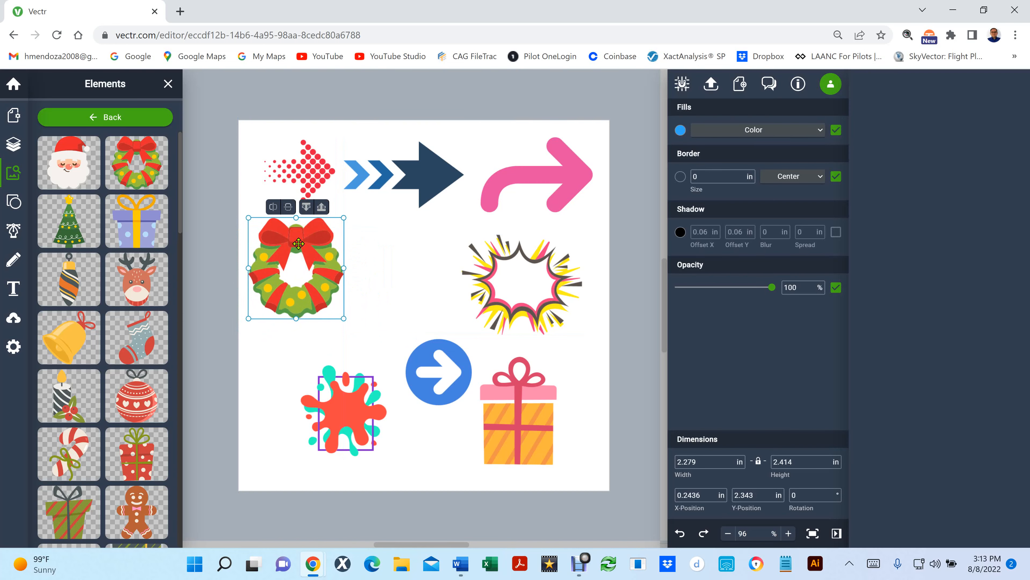
pyautogui.keyDown('ctrl'); pyautogui.scroll(5, 299, 244); pyautogui.keyUp('ctrl')
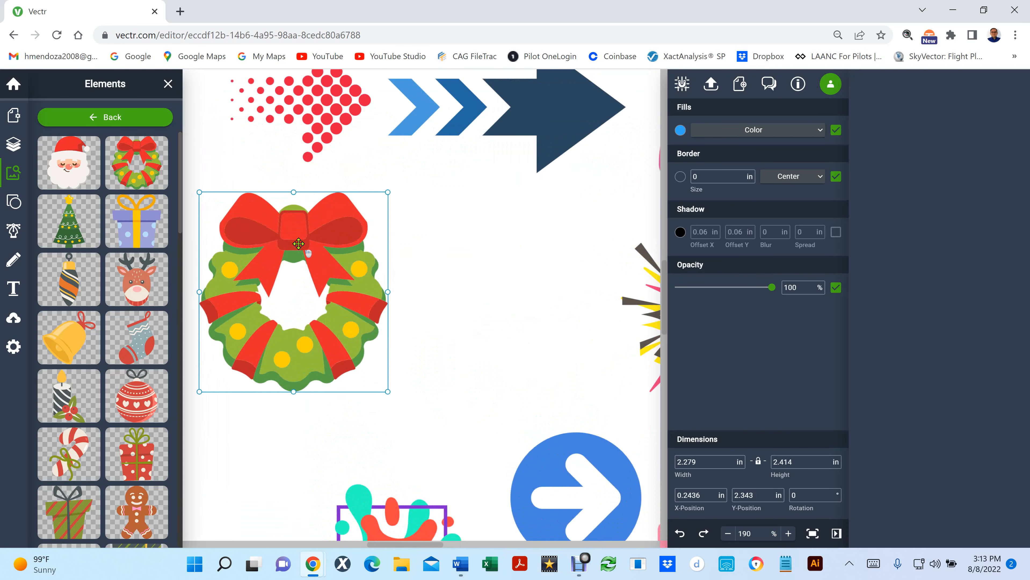
# Ungroup the Christmas wreath into its separate shapes and clear the selection.
pyautogui.scroll(-2, 298, 244)
pyautogui.scroll(2, 299, 244)
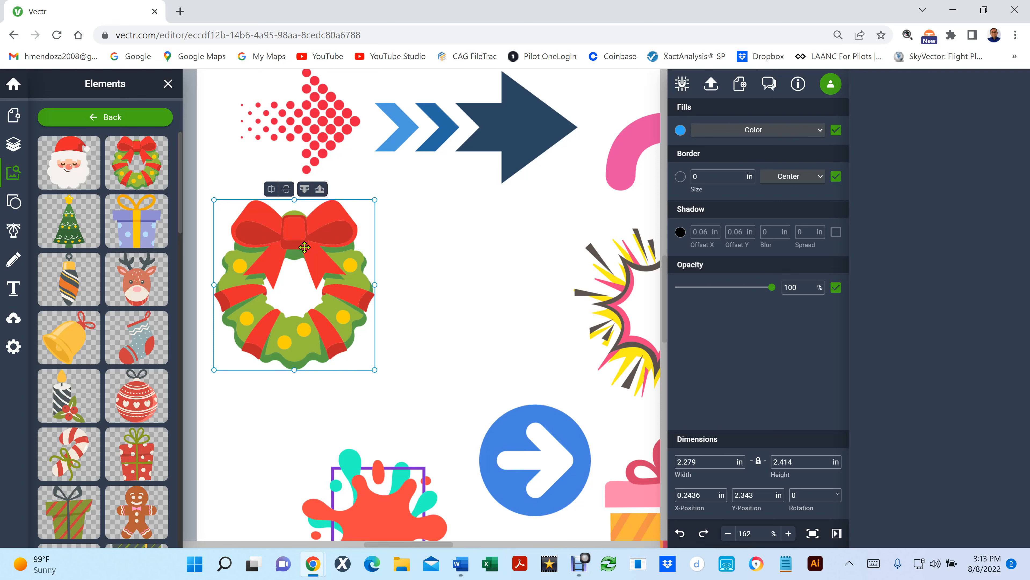
pyautogui.click(304, 248)
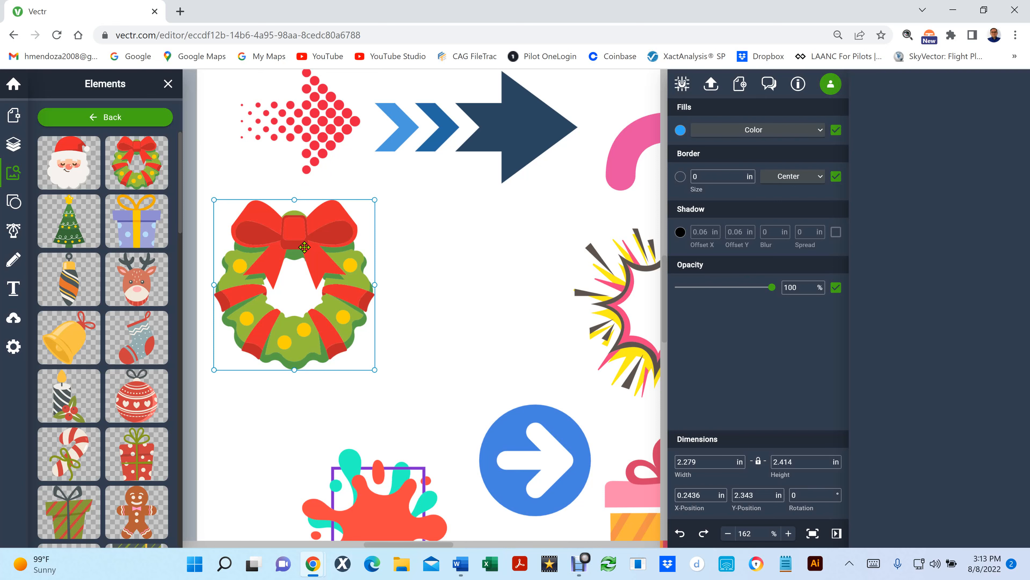
pyautogui.hotkey('ctrl', 'shift', 'g')
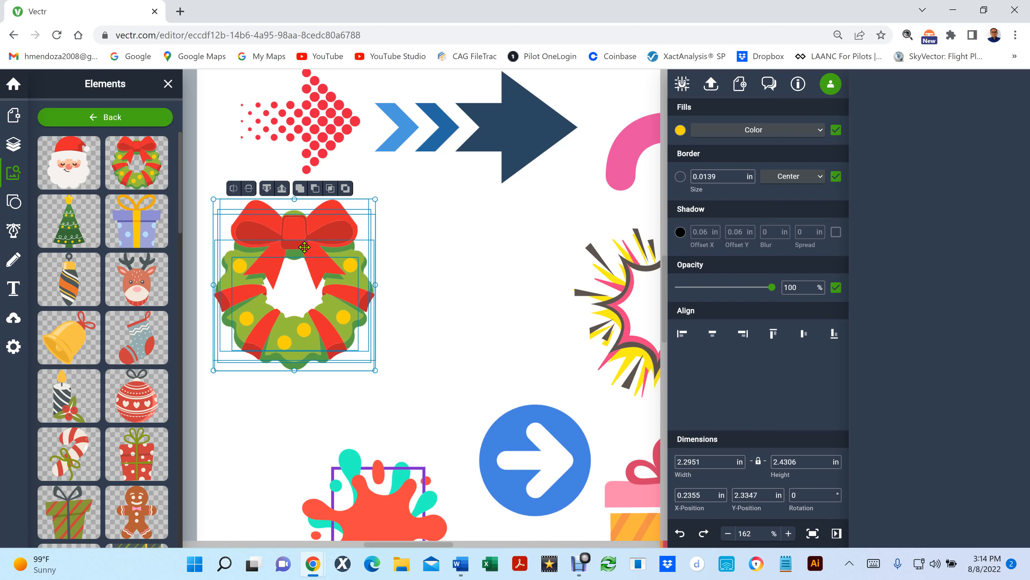
pyautogui.click(408, 299)
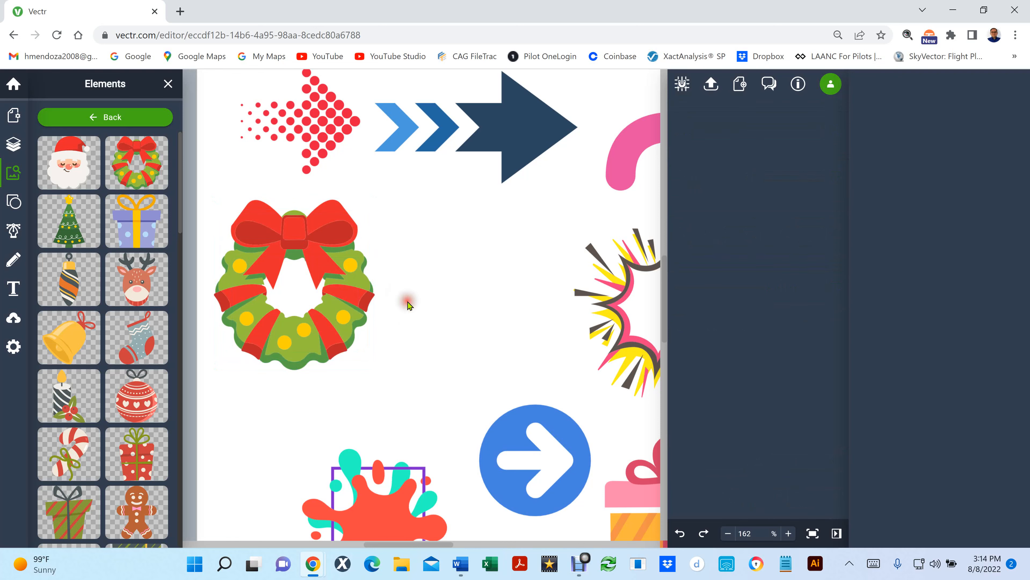
# Move the wreath's dark red accent shape to about X 2.82 in, Y 2.39 in, and fill it with the blue swatch #31A8F7.
pyautogui.moveTo(287, 247); pyautogui.dragTo(467, 234)
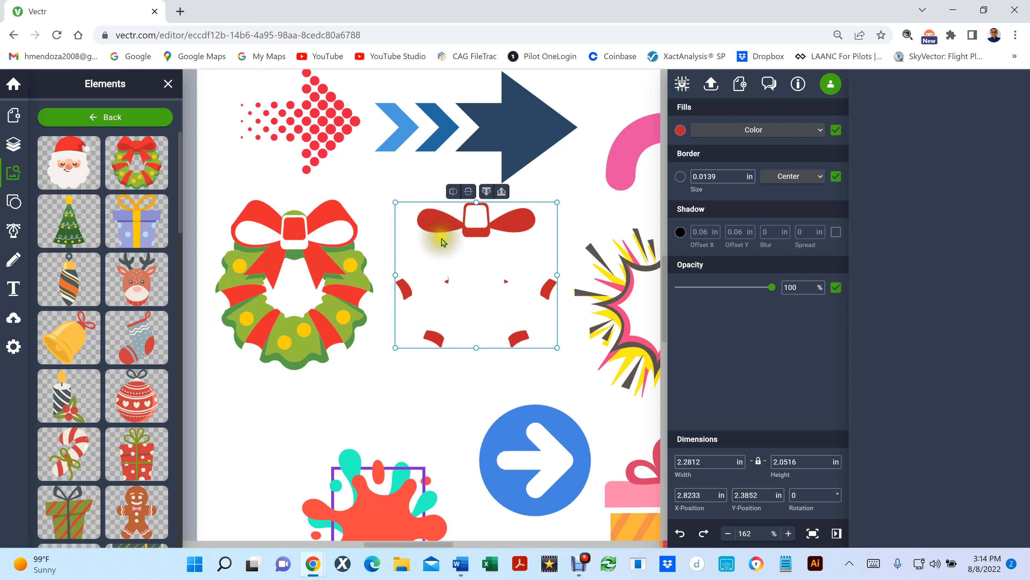
pyautogui.click(680, 130)
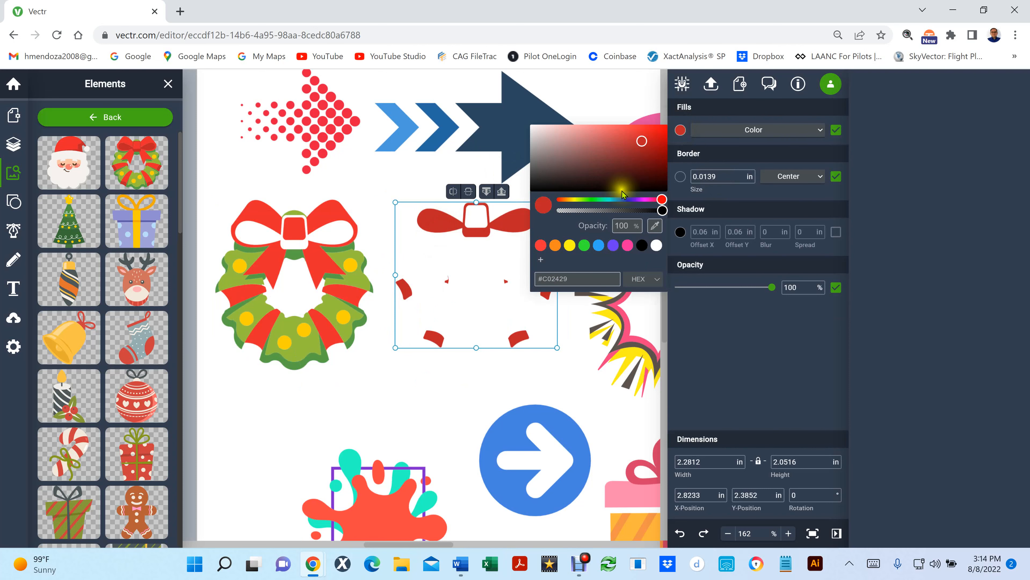
pyautogui.click(598, 246)
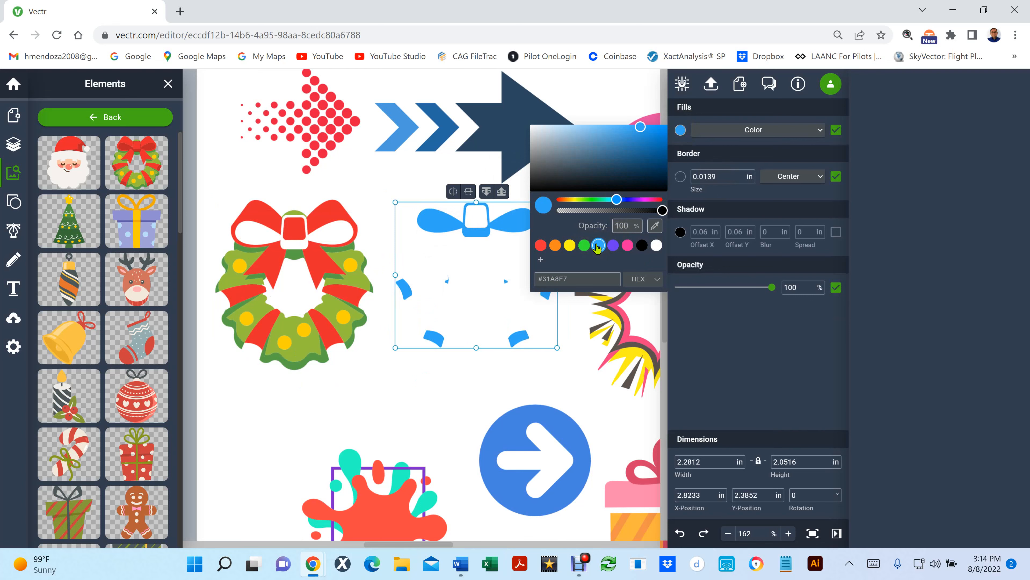
pyautogui.click(395, 202)
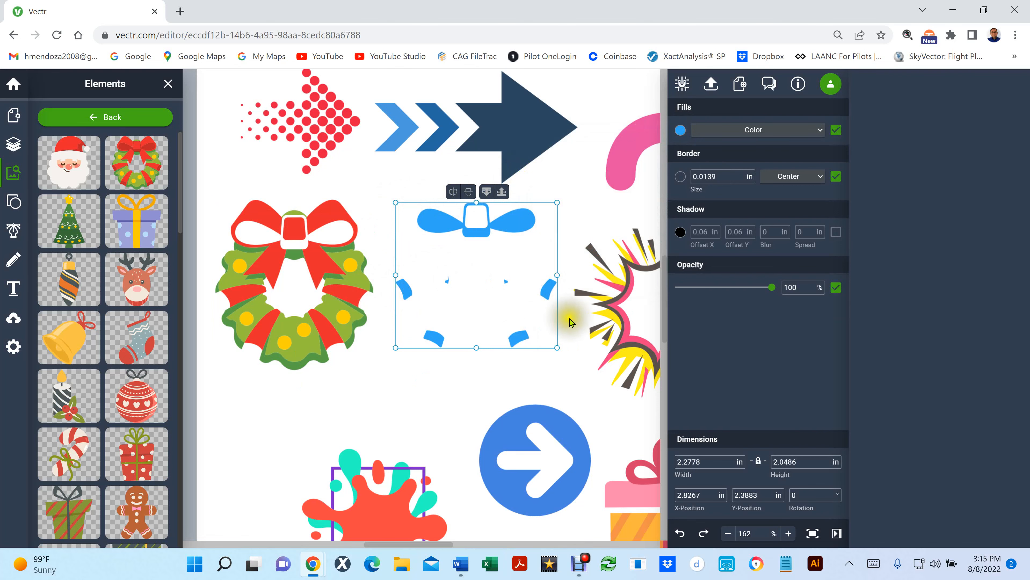
# Open the blue accent shape for point editing so its individual nodes can be selected.
pyautogui.scroll(1, 548, 315)
pyautogui.scroll(3, 548, 315)
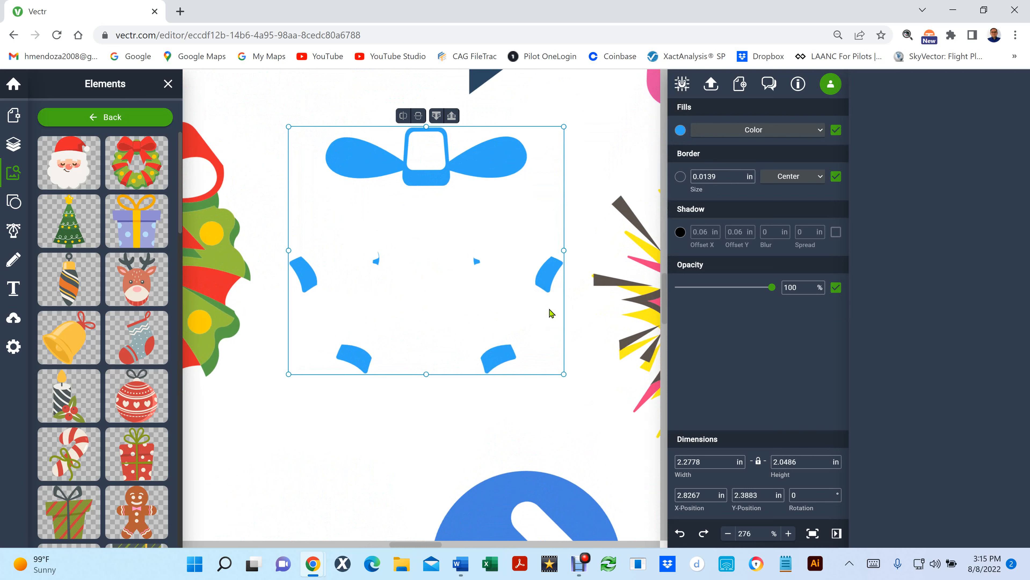
pyautogui.click(546, 275)
pyautogui.click(546, 275)
pyautogui.doubleClick(547, 274)
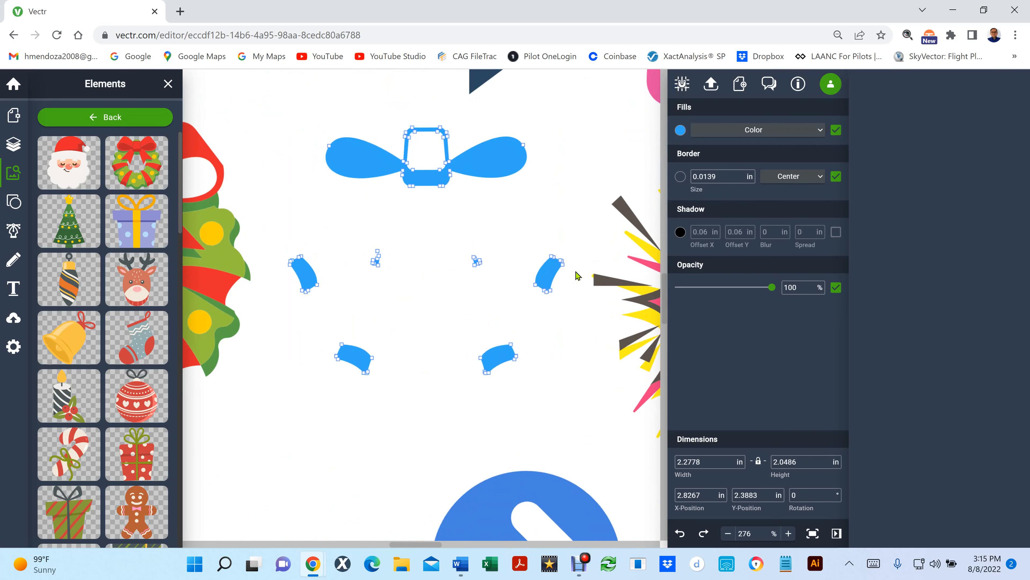
# Select all the nodes of the blue shape's curved piece nearest the starburst and delete them.
pyautogui.scroll(5, 578, 276)
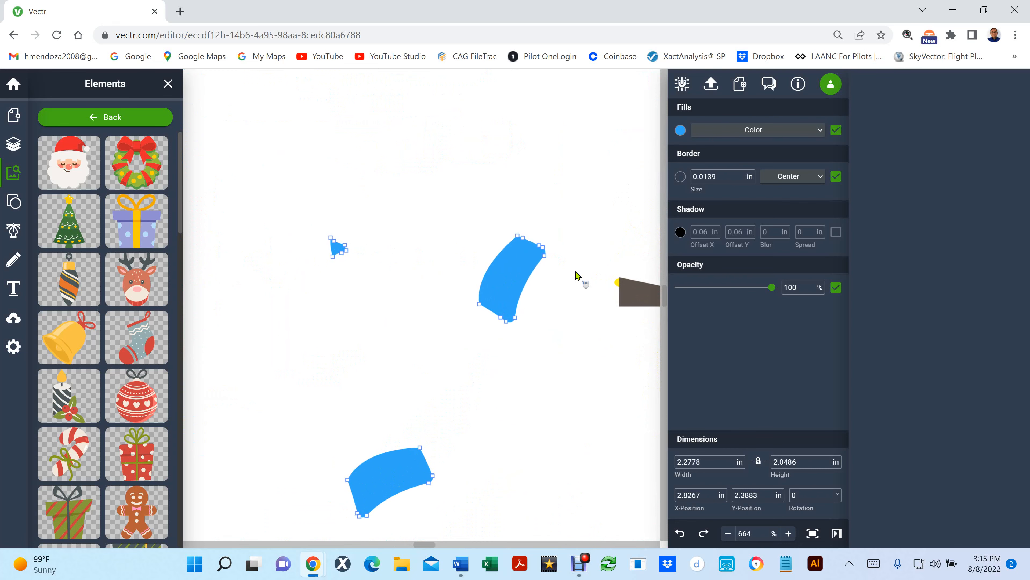
pyautogui.scroll(-1, 577, 276)
pyautogui.scroll(-1, 578, 276)
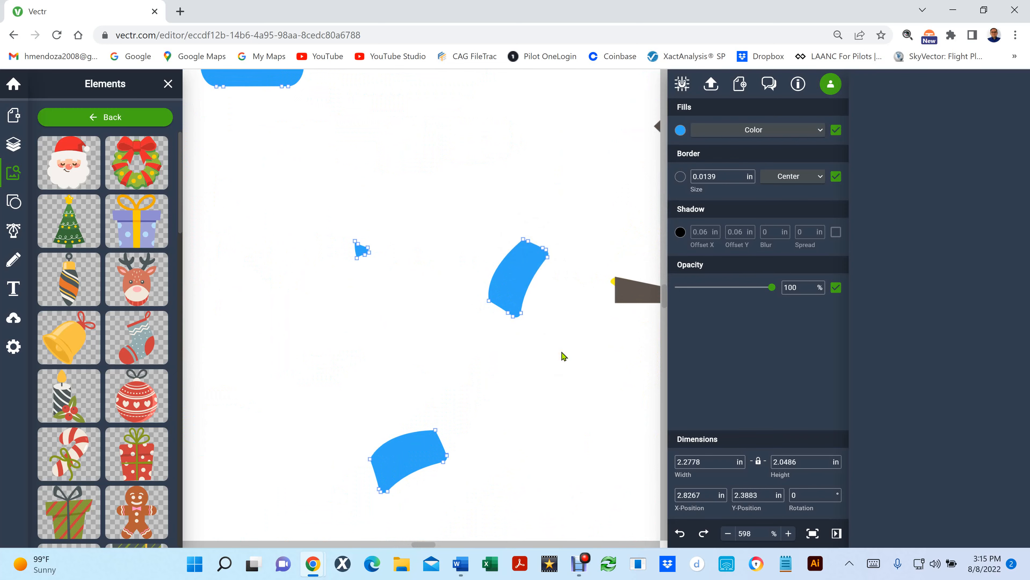
pyautogui.scroll(-2, 560, 352)
pyautogui.scroll(-10, 560, 352)
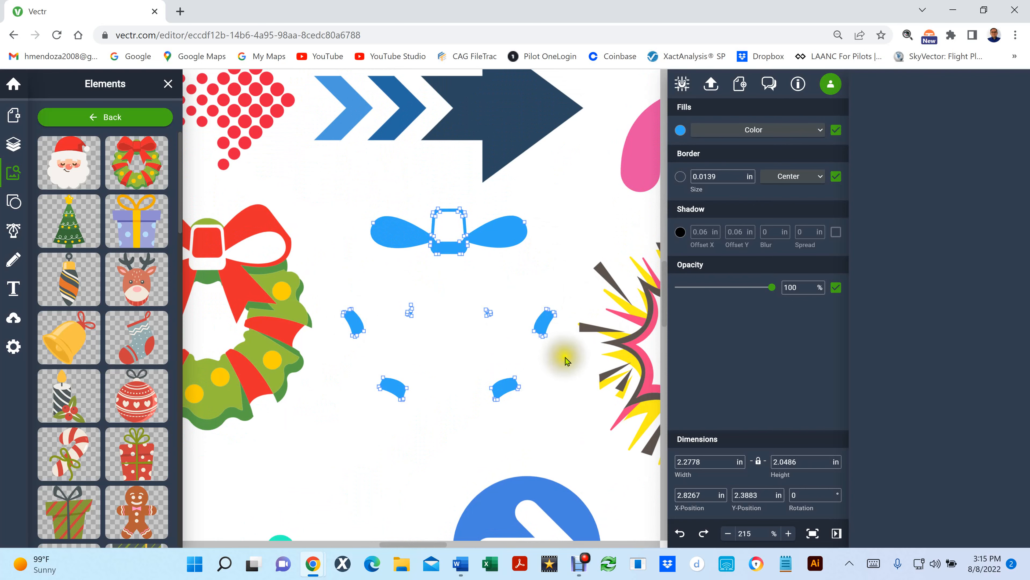
pyautogui.scroll(10, 563, 366)
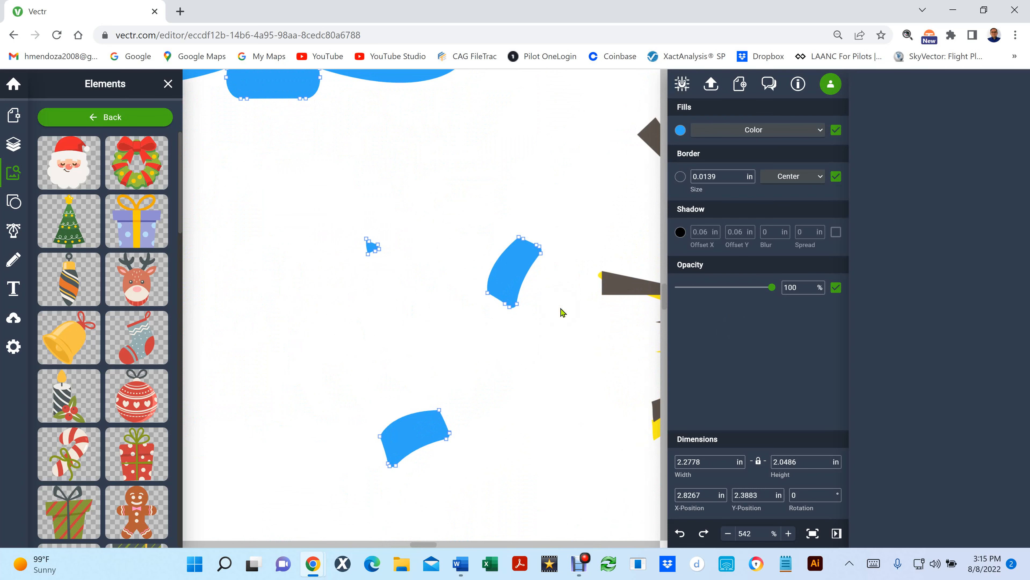
pyautogui.click(519, 237)
pyautogui.doubleClick(518, 258)
pyautogui.click(520, 237)
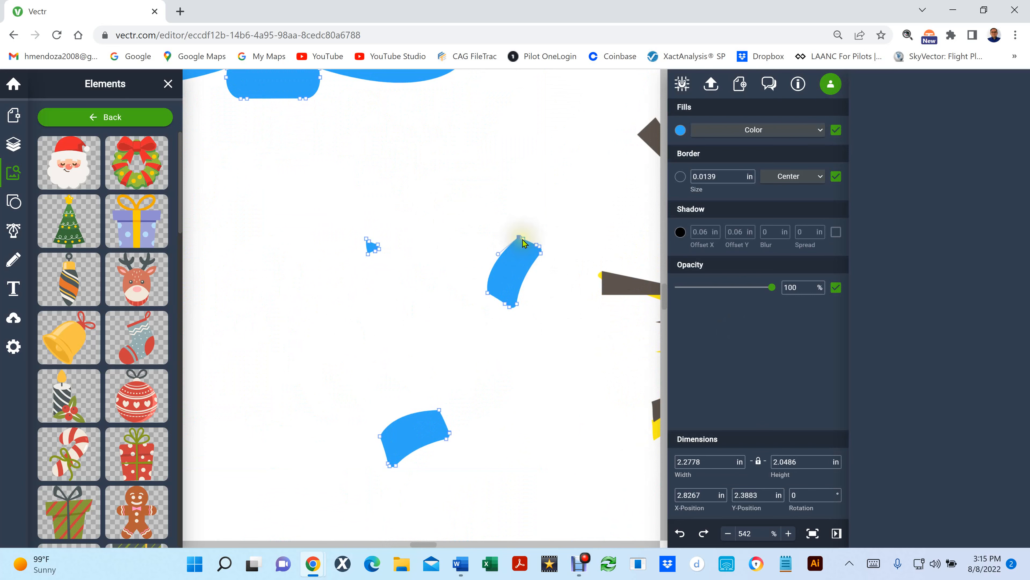
pyautogui.keyDown('shift'); pyautogui.click(523, 239); pyautogui.keyUp('shift')
pyautogui.keyDown('shift'); pyautogui.click(537, 246); pyautogui.keyUp('shift')
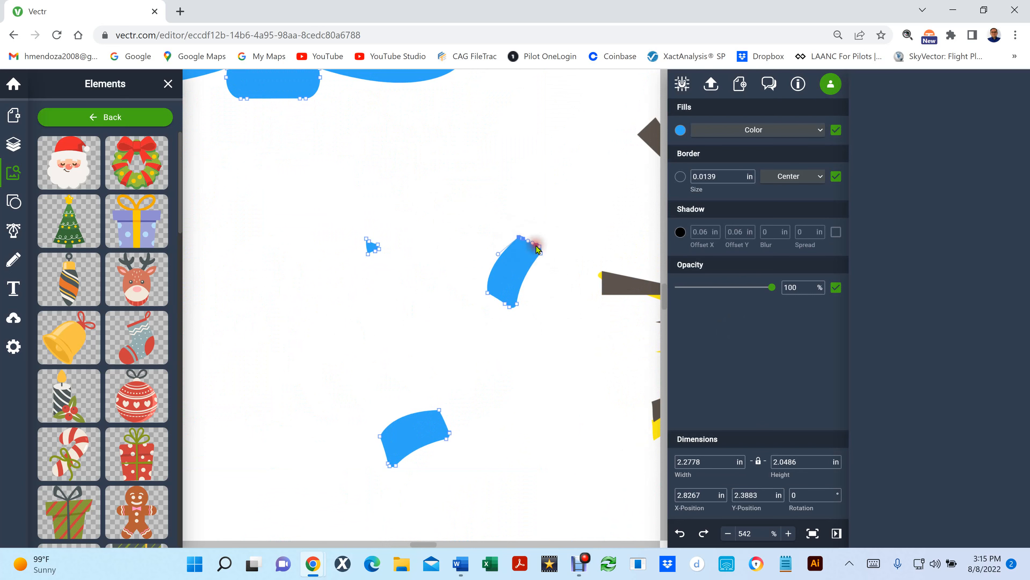
pyautogui.keyDown('shift'); pyautogui.click(539, 247); pyautogui.keyUp('shift')
pyautogui.keyDown('shift'); pyautogui.click(542, 254); pyautogui.keyUp('shift')
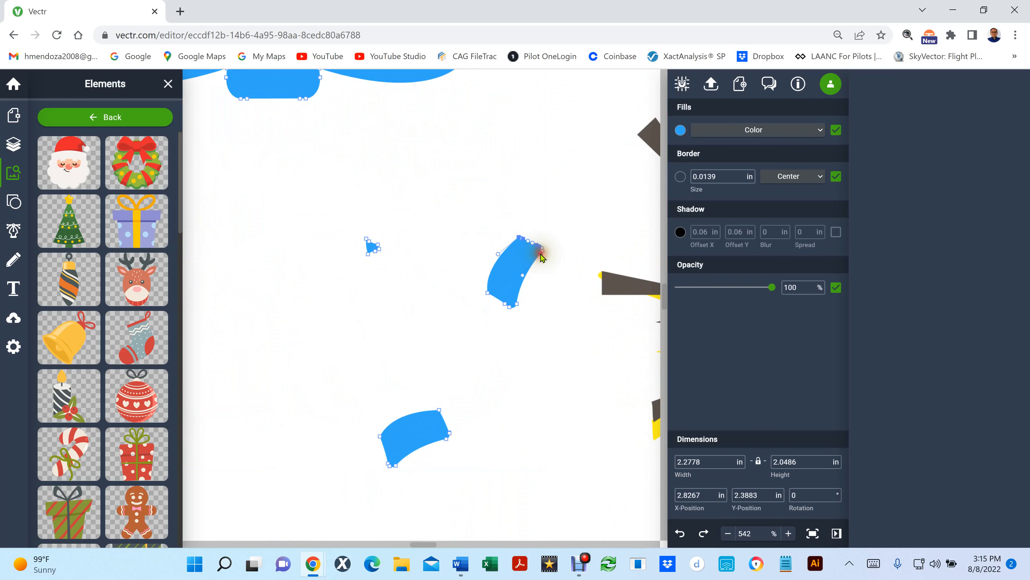
pyautogui.keyDown('shift'); pyautogui.click(516, 305); pyautogui.keyUp('shift')
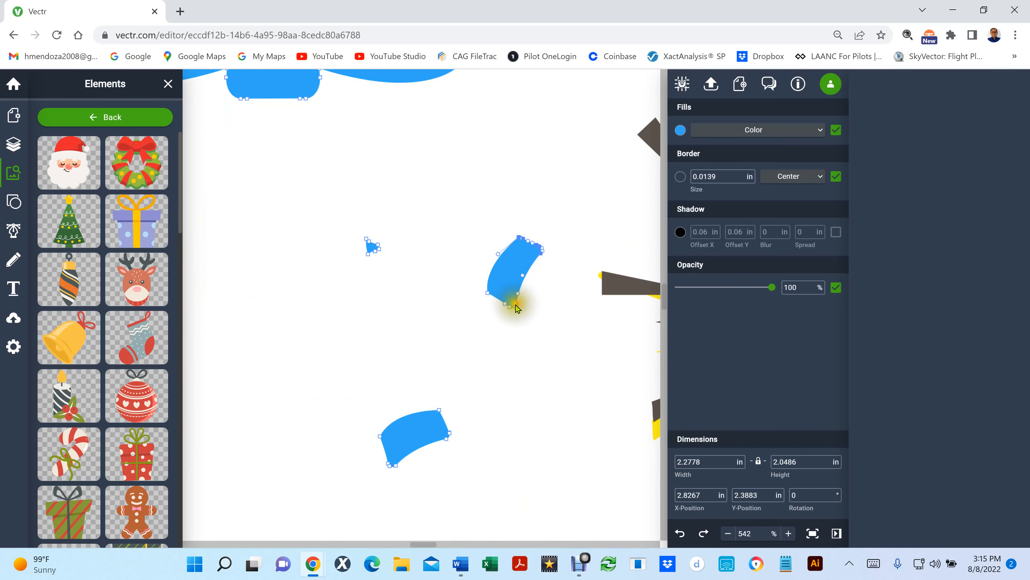
pyautogui.keyDown('shift'); pyautogui.click(505, 304); pyautogui.keyUp('shift')
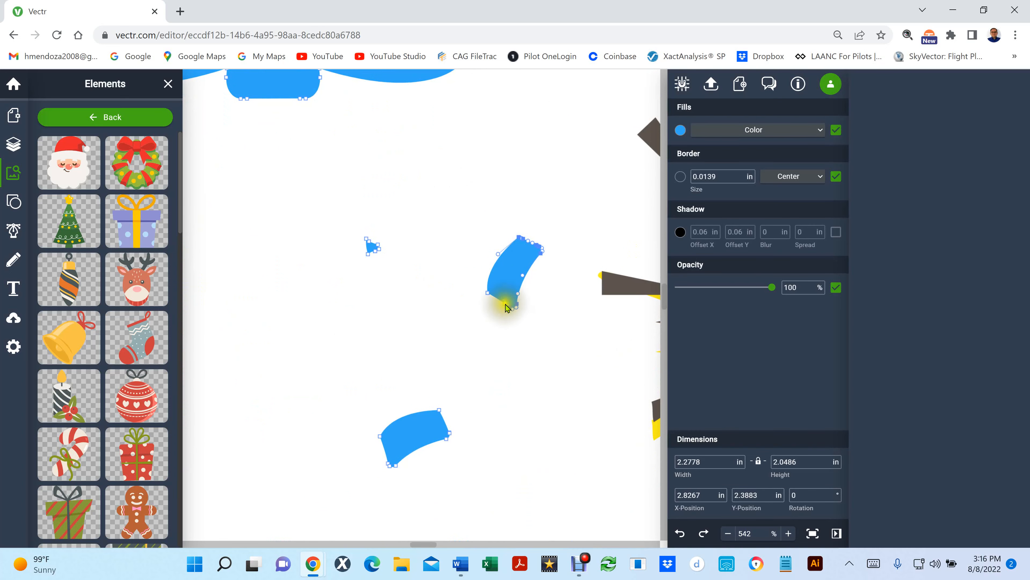
pyautogui.keyDown('shift'); pyautogui.click(505, 304); pyautogui.keyUp('shift')
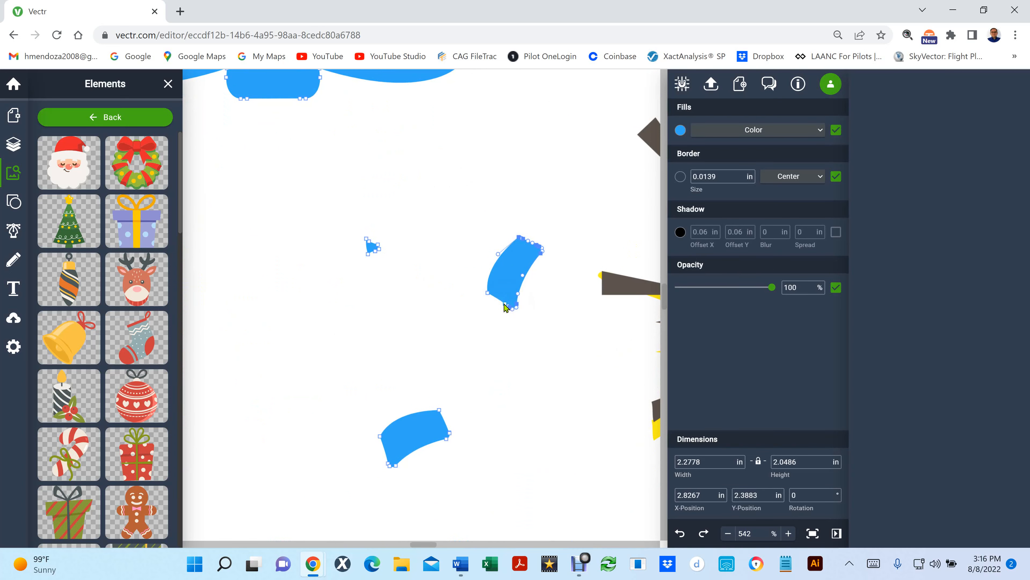
pyautogui.keyDown('shift'); pyautogui.click(488, 293); pyautogui.keyUp('shift')
pyautogui.press('Delete')
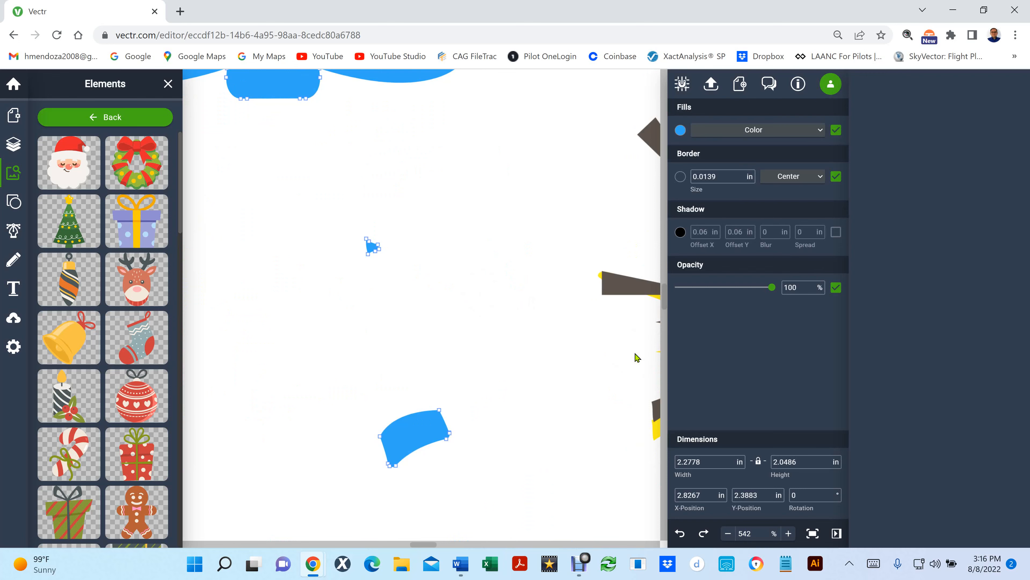
# Delete all the nodes of the small triangular fragment on the blue shape's starburst side, including the leftover points.
pyautogui.scroll(-6, 637, 357)
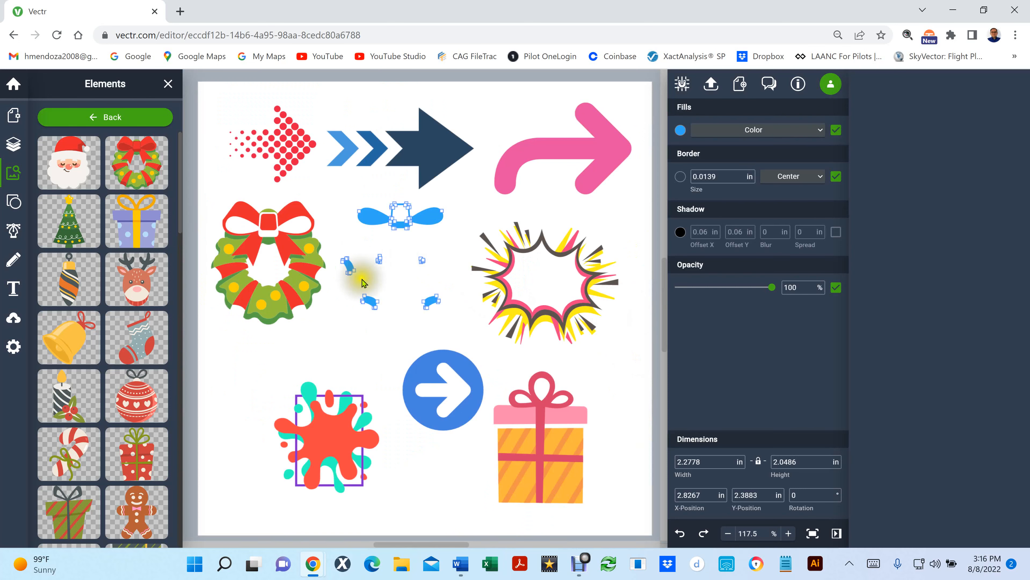
pyautogui.scroll(3, 364, 283)
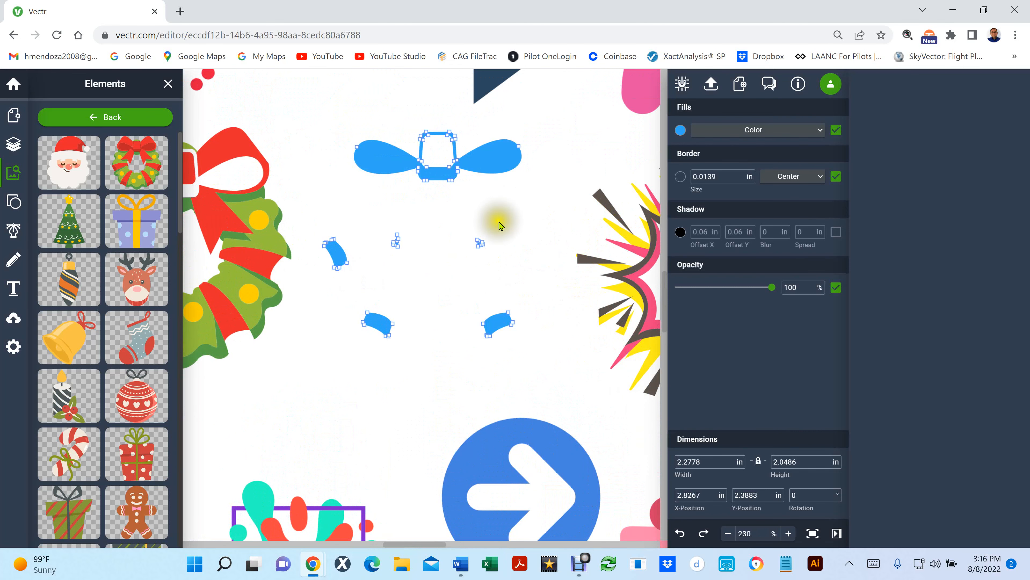
pyautogui.scroll(6, 500, 226)
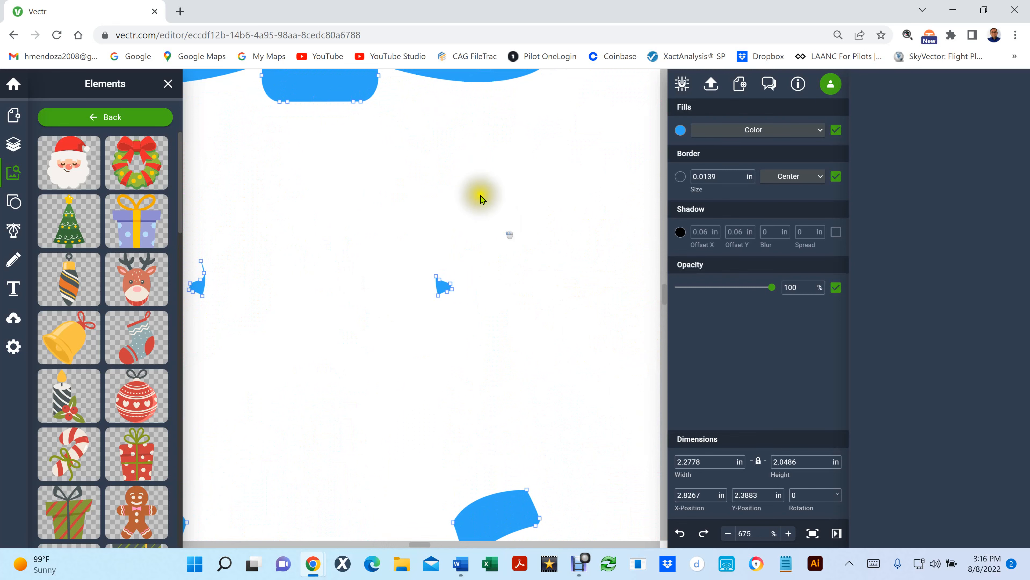
pyautogui.click(436, 277)
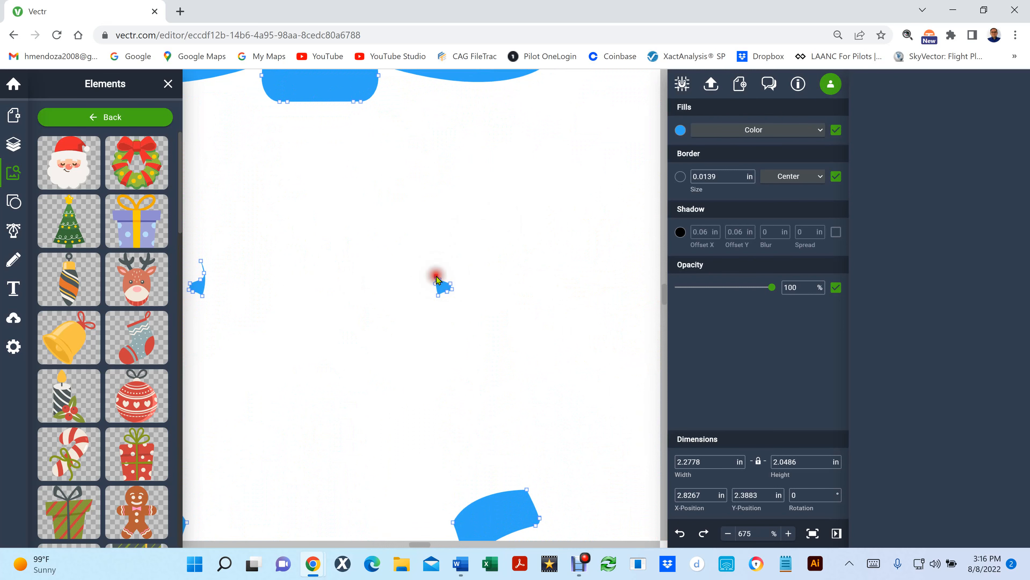
pyautogui.keyDown('shift'); pyautogui.click(438, 296); pyautogui.keyUp('shift')
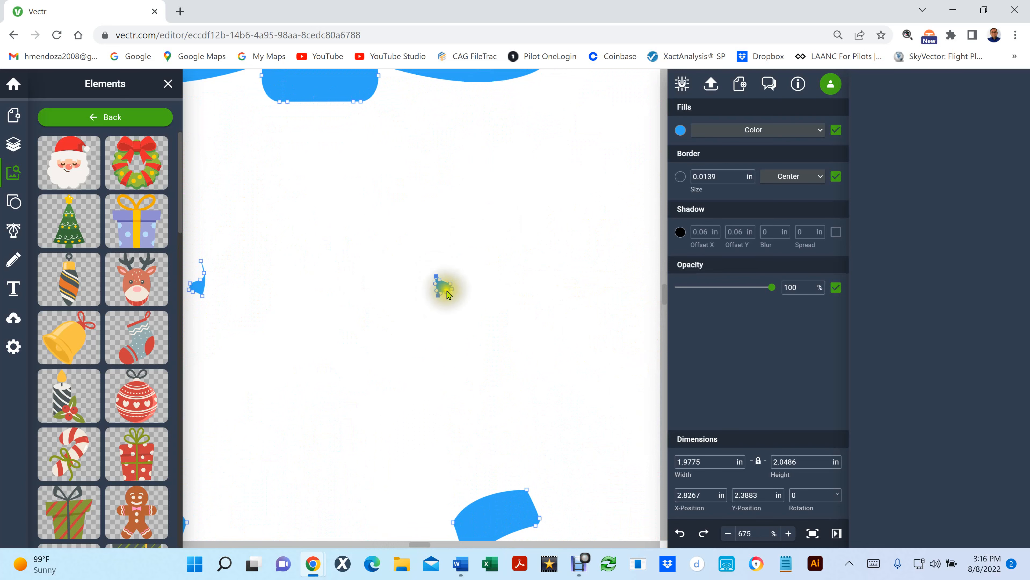
pyautogui.keyDown('shift'); pyautogui.click(447, 292); pyautogui.keyUp('shift')
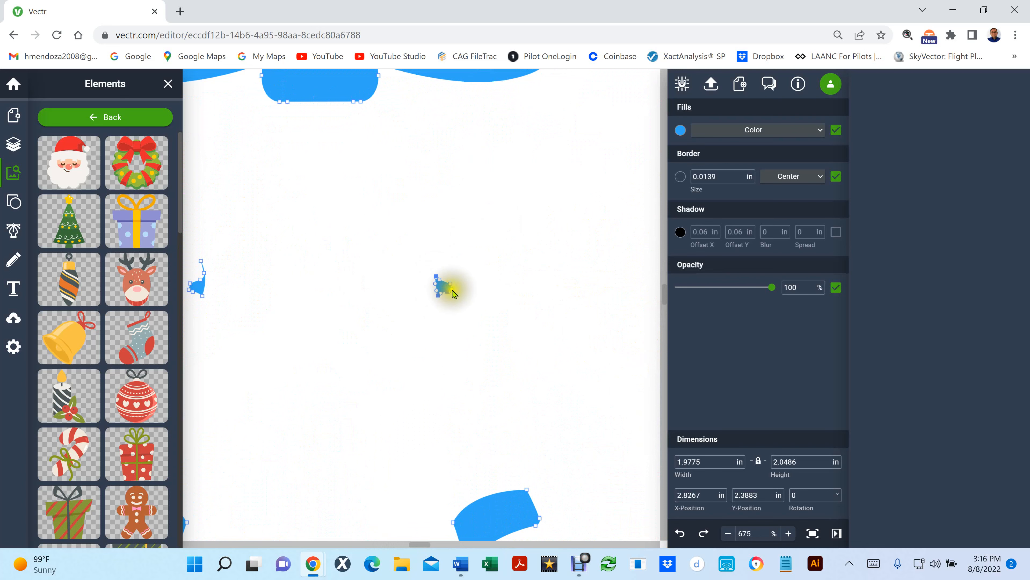
pyautogui.keyDown('shift'); pyautogui.click(451, 284); pyautogui.keyUp('shift')
pyautogui.keyDown('shift'); pyautogui.click(451, 288); pyautogui.keyUp('shift')
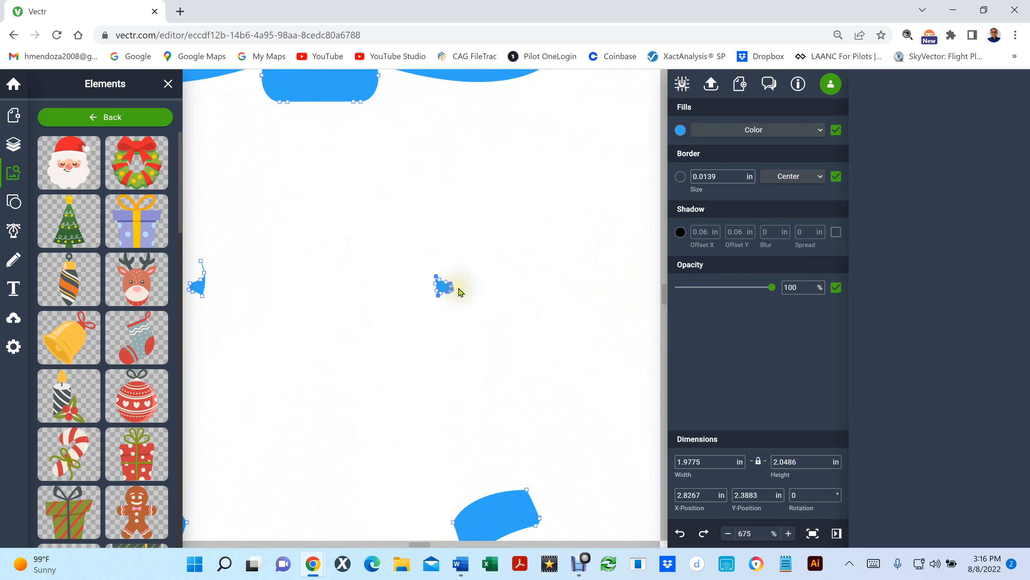
pyautogui.press('Delete')
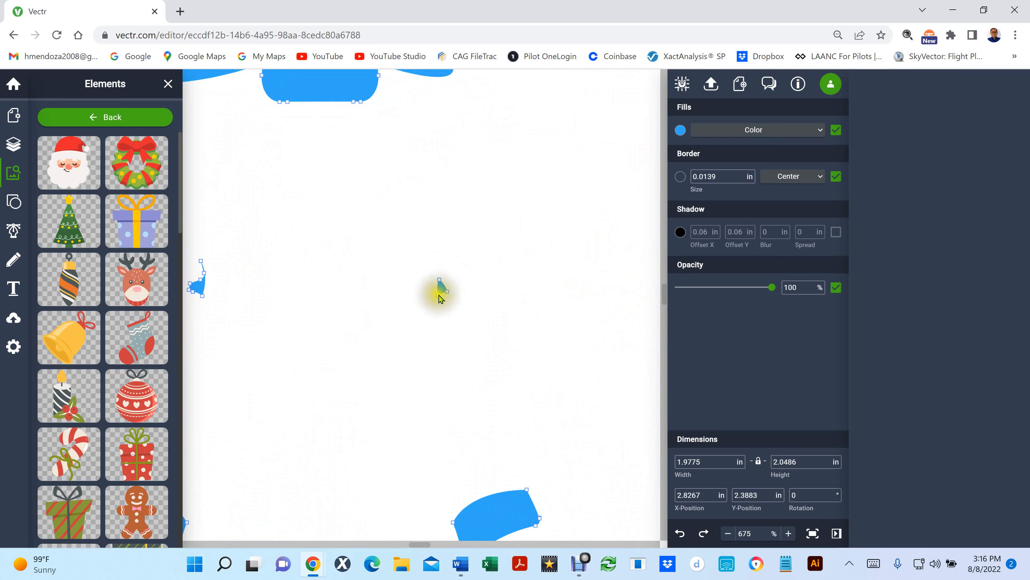
pyautogui.click(438, 297)
pyautogui.keyDown('shift'); pyautogui.click(439, 280); pyautogui.keyUp('shift')
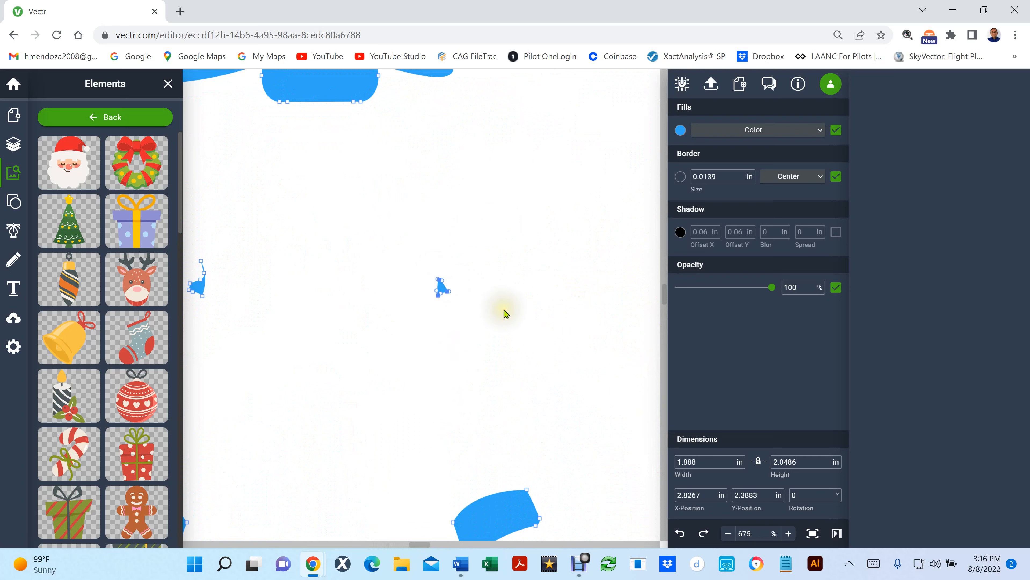
pyautogui.press('Delete')
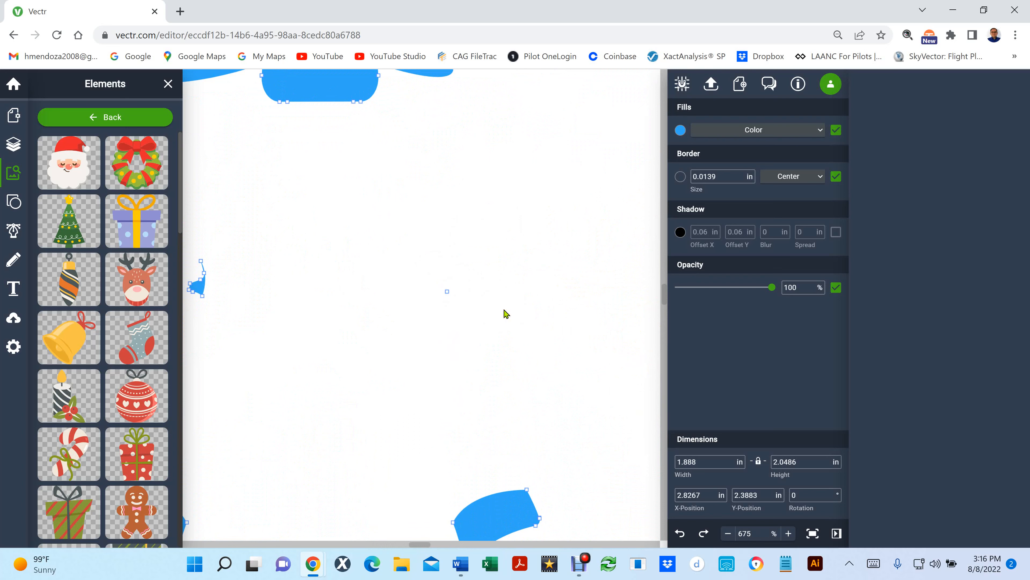
pyautogui.click(447, 292)
pyautogui.press('Delete')
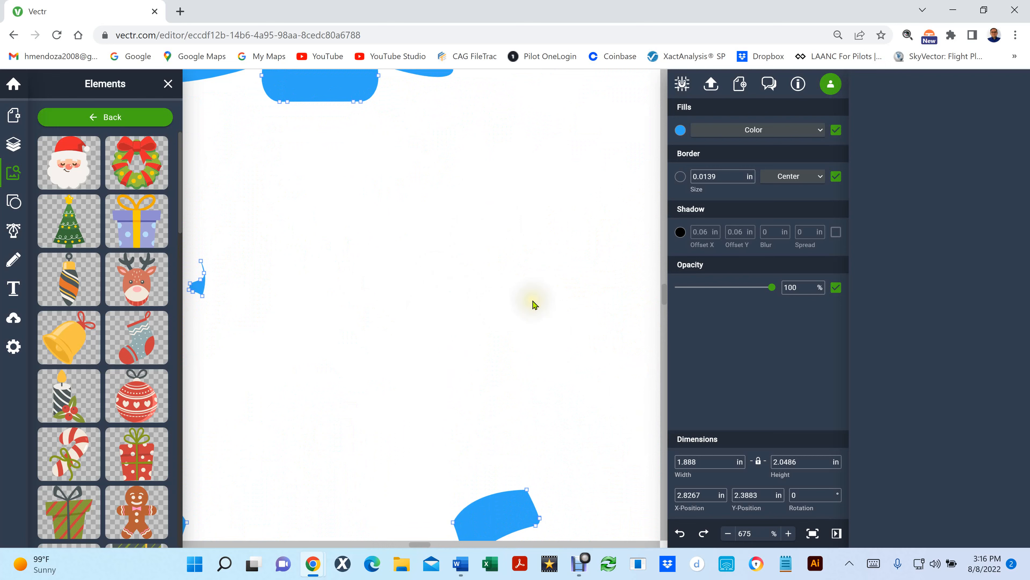
# Delete the nodes along the wide end of the tiny blue fragment beneath the large teardrop, using point editing.
pyautogui.scroll(-8, 513, 313)
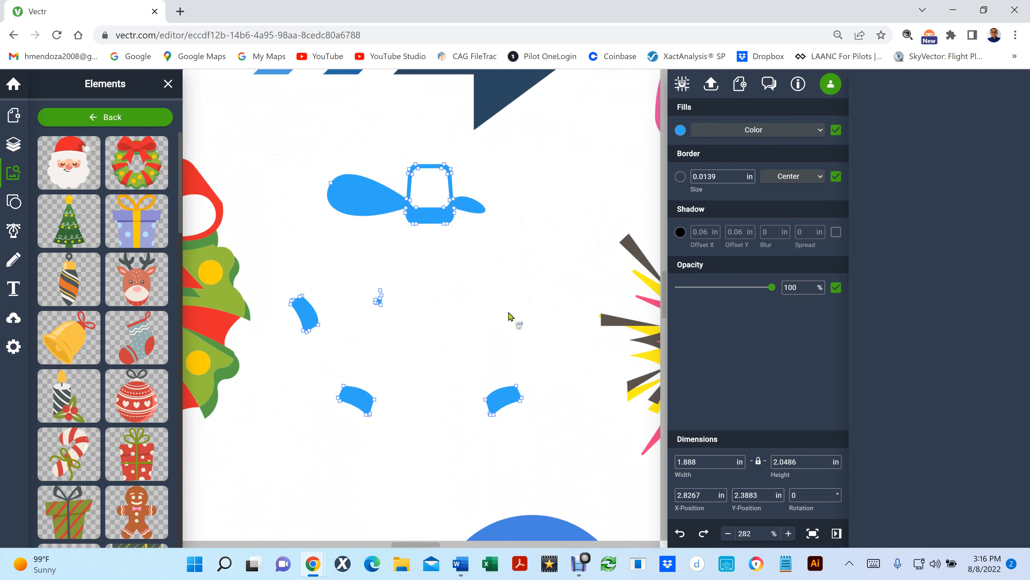
pyautogui.scroll(8, 294, 306)
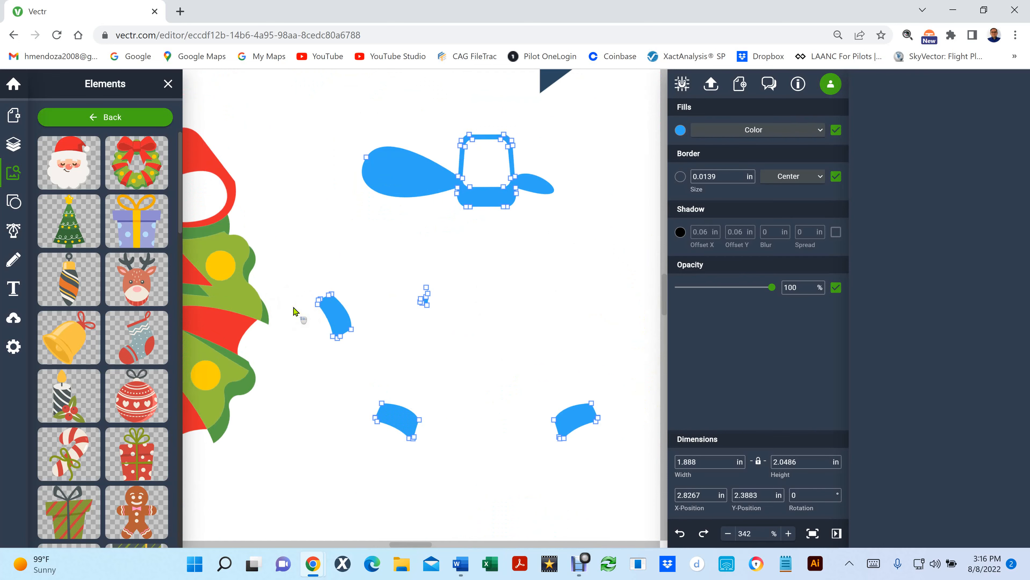
pyautogui.click(524, 332)
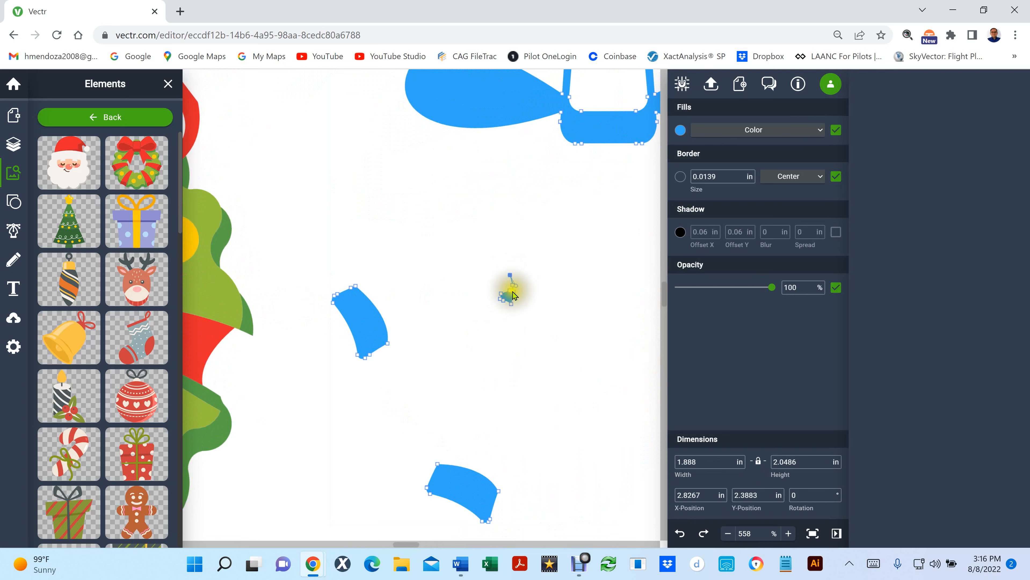
pyautogui.click(501, 298)
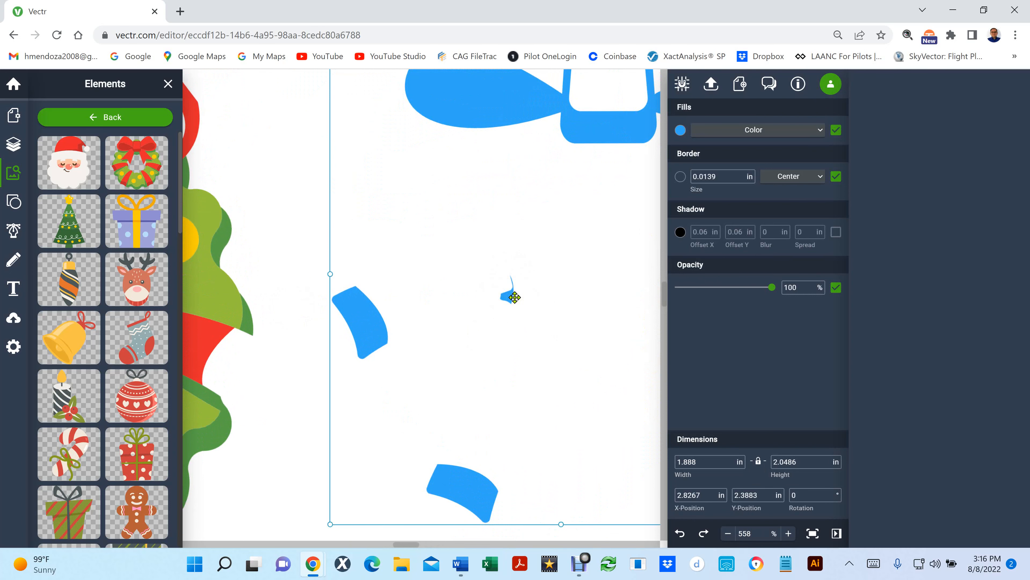
pyautogui.scroll(5, 515, 298)
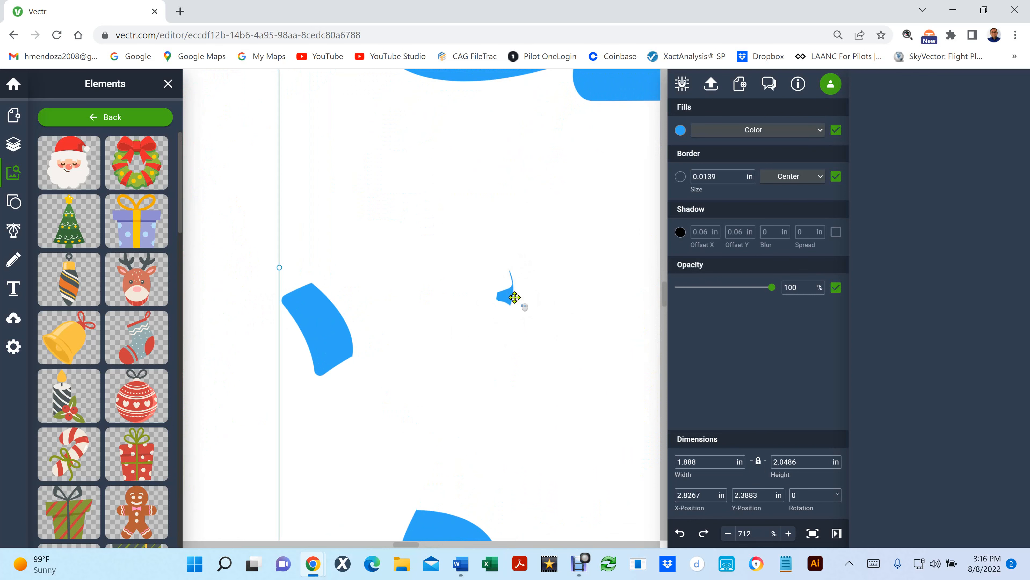
pyautogui.doubleClick(505, 296)
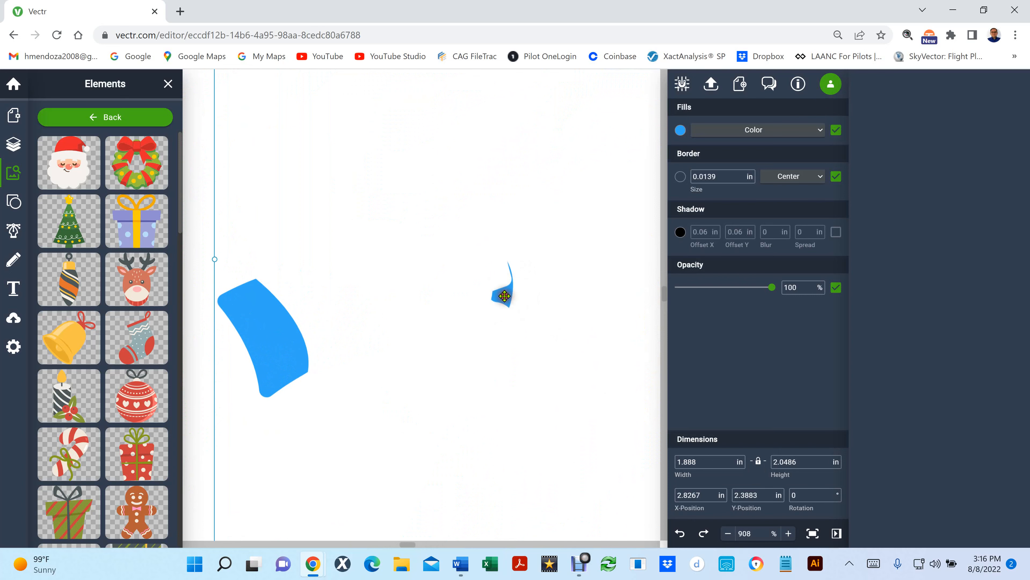
pyautogui.click(492, 292)
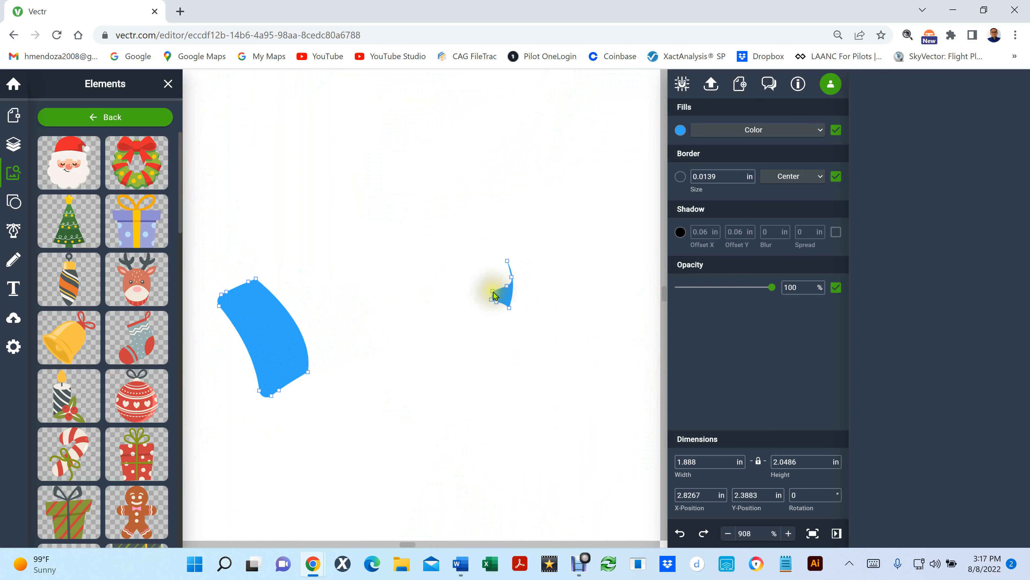
pyautogui.click(492, 292)
pyautogui.click(491, 299)
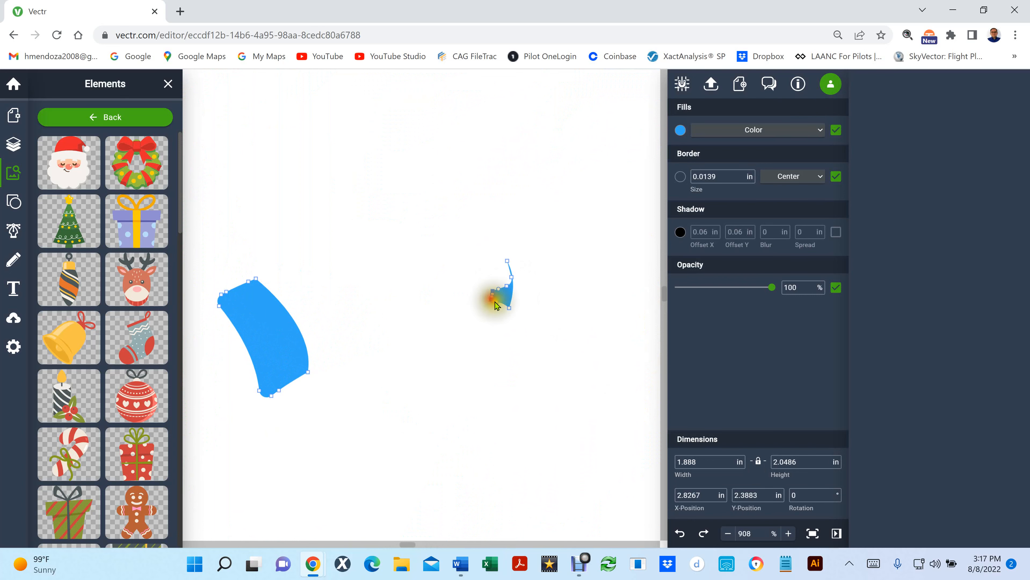
pyautogui.keyDown('shift'); pyautogui.click(496, 302); pyautogui.keyUp('shift')
pyautogui.keyDown('shift'); pyautogui.click(511, 310); pyautogui.keyUp('shift')
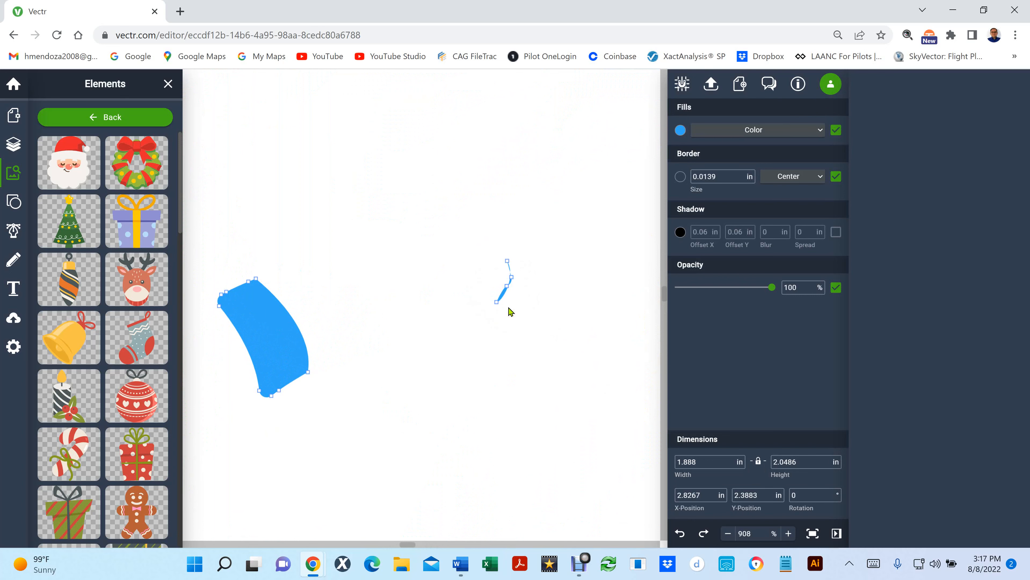
# Select the remaining nodes of the tiny blue fragment beneath the large teardrop and delete them.
pyautogui.click(497, 302)
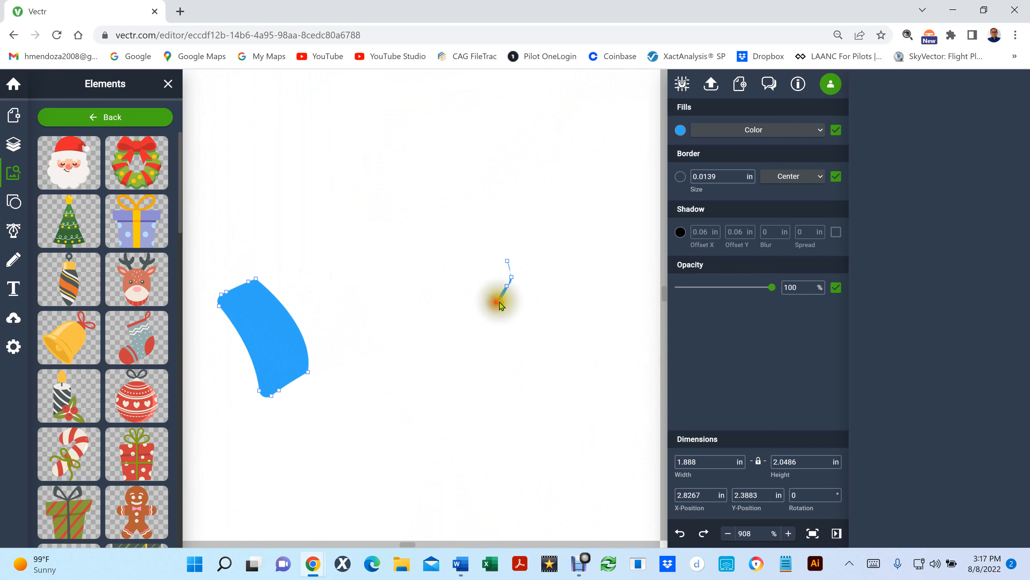
pyautogui.keyDown('shift'); pyautogui.click(506, 286); pyautogui.keyUp('shift')
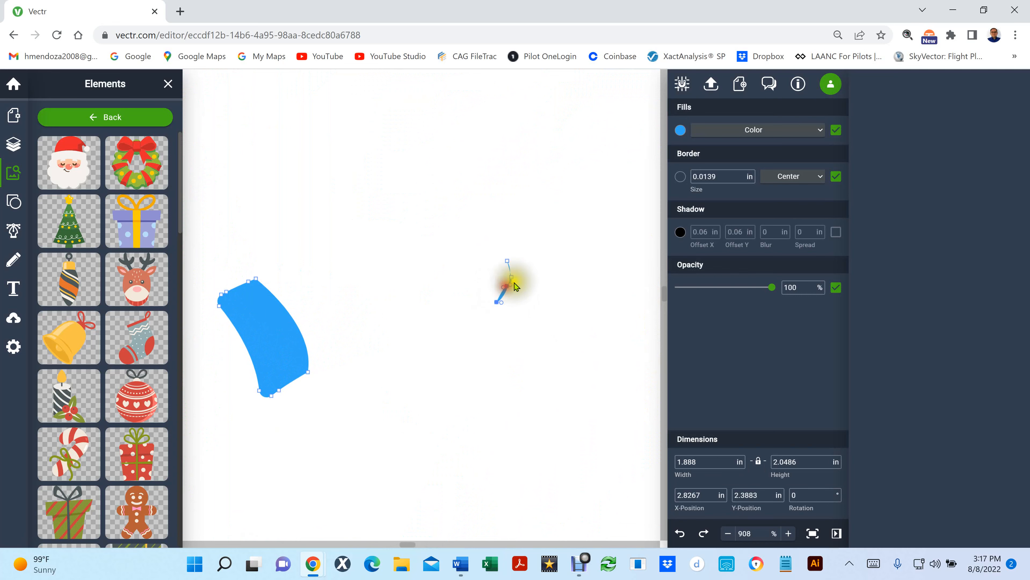
pyautogui.keyDown('shift'); pyautogui.click(511, 277); pyautogui.keyUp('shift')
pyautogui.keyDown('shift'); pyautogui.click(507, 261); pyautogui.keyUp('shift')
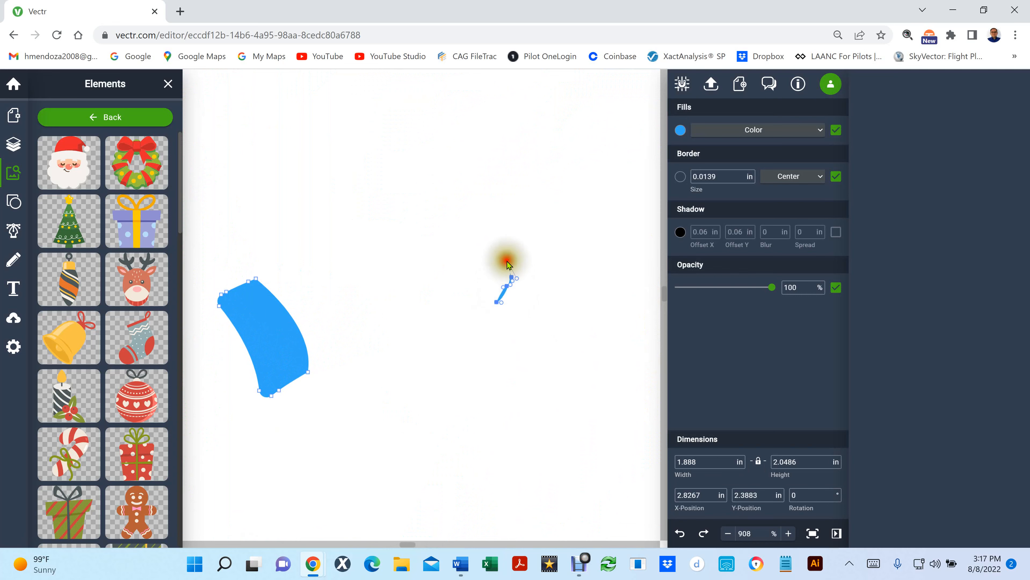
pyautogui.press('Delete')
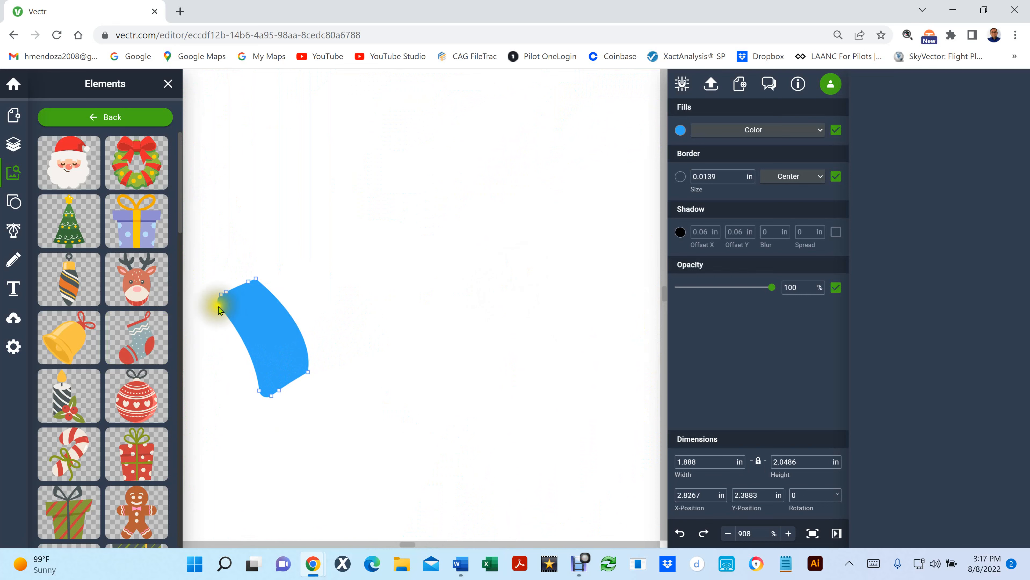
# Select all the nodes of the blue shape's upper curved band nearest the wreath and delete them.
pyautogui.click(218, 306)
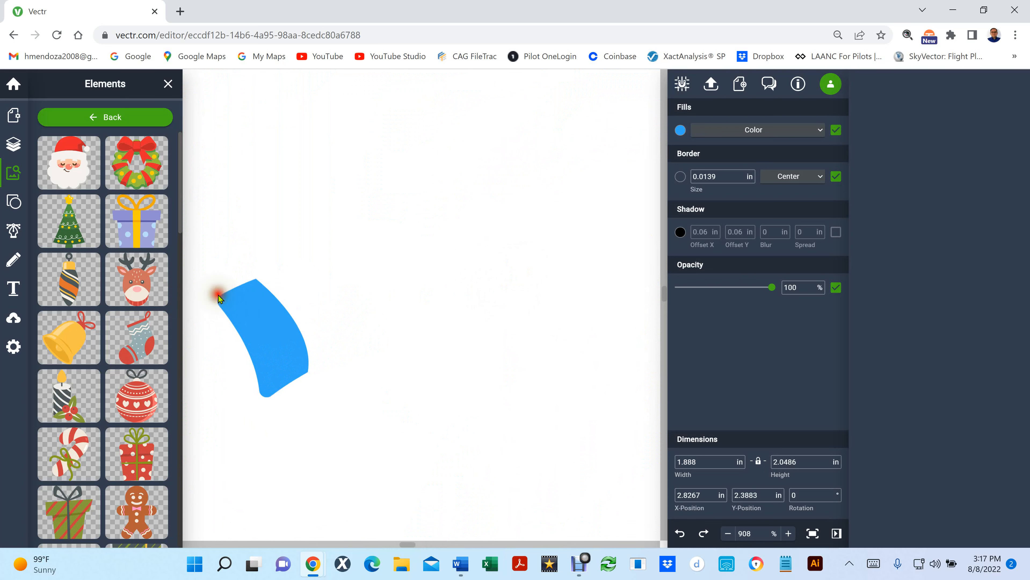
pyautogui.click(219, 295)
pyautogui.click(259, 311)
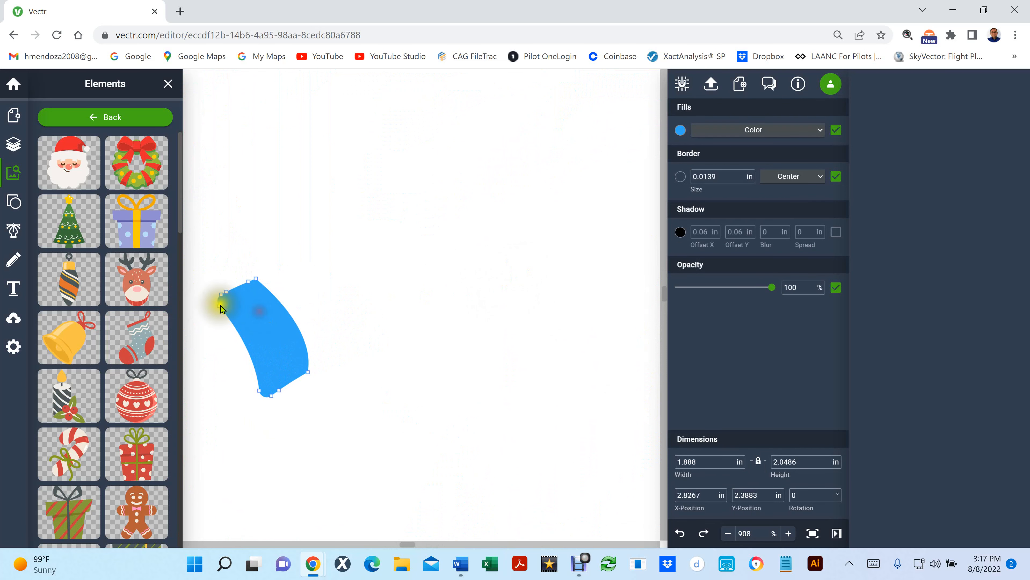
pyautogui.click(218, 307)
pyautogui.click(224, 293)
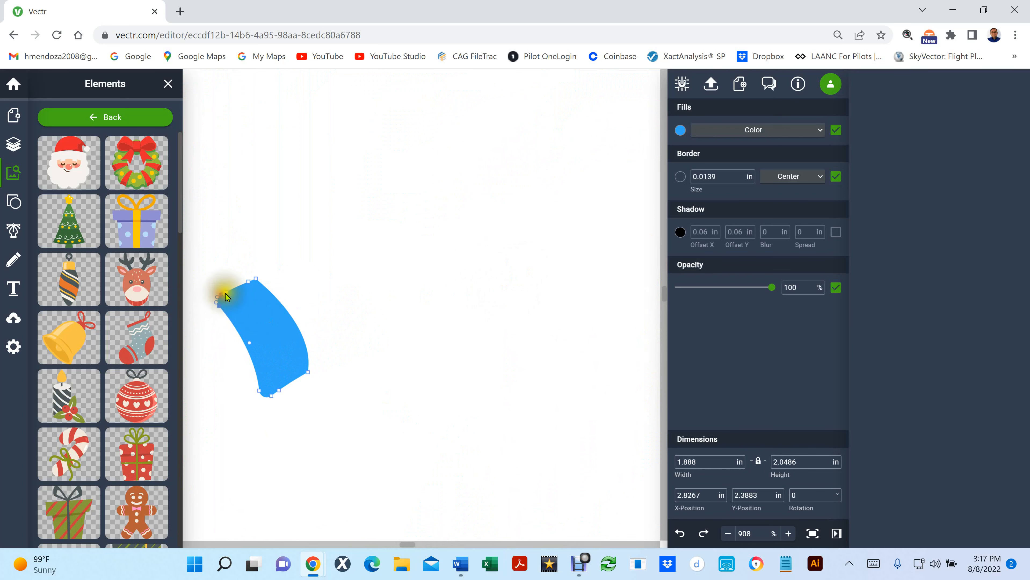
pyautogui.click(256, 280)
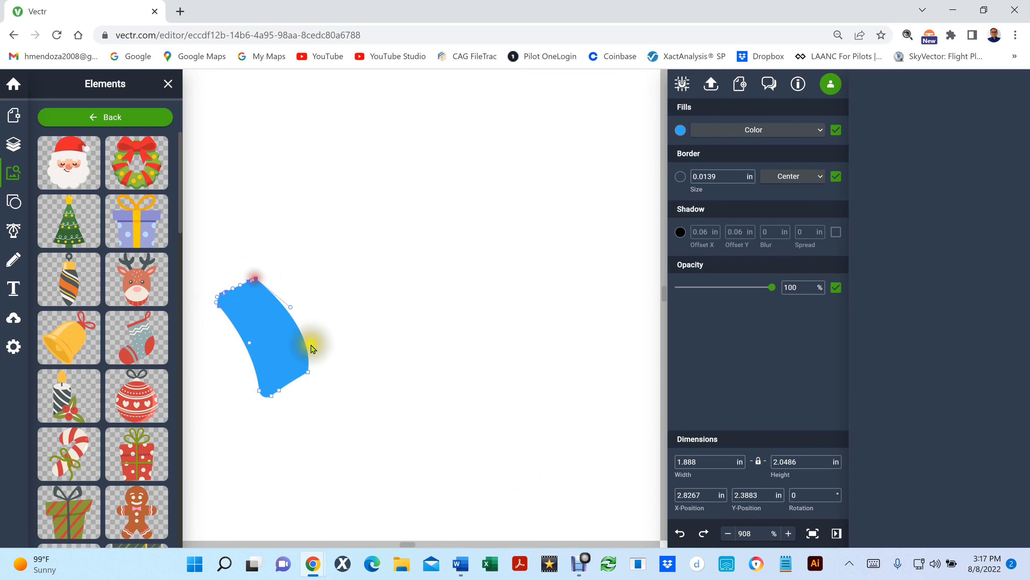
pyautogui.click(306, 371)
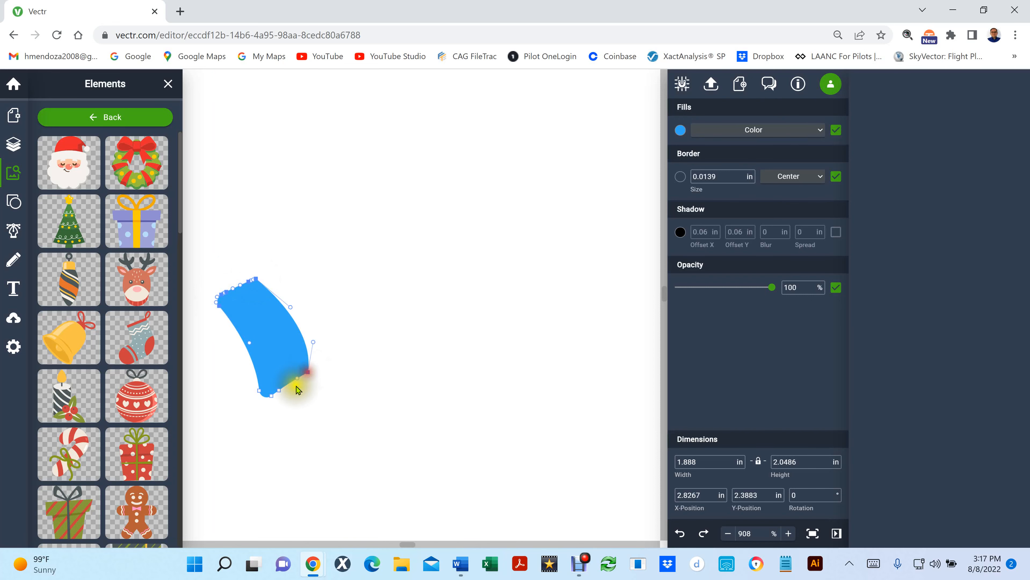
pyautogui.click(279, 390)
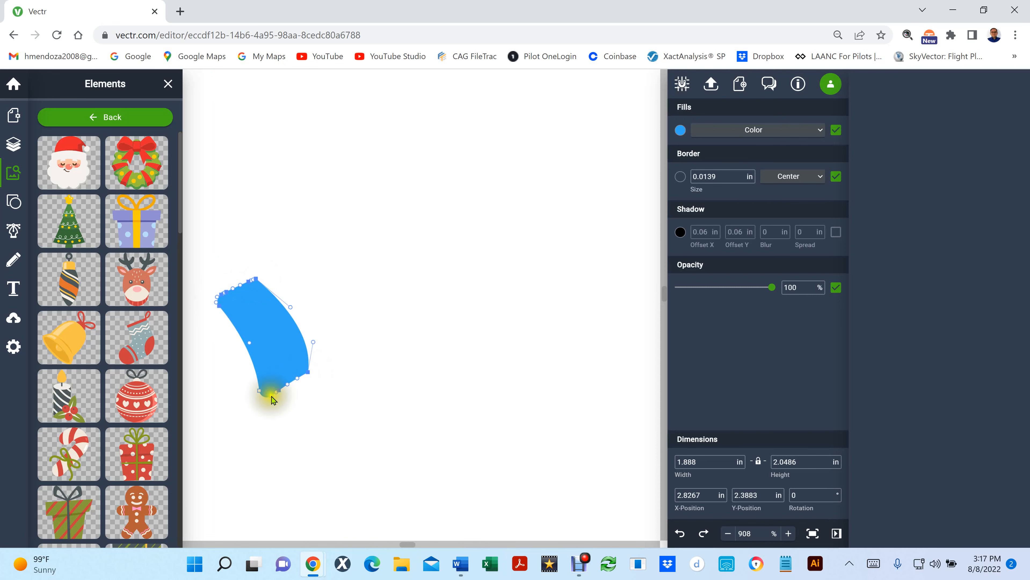
pyautogui.click(260, 392)
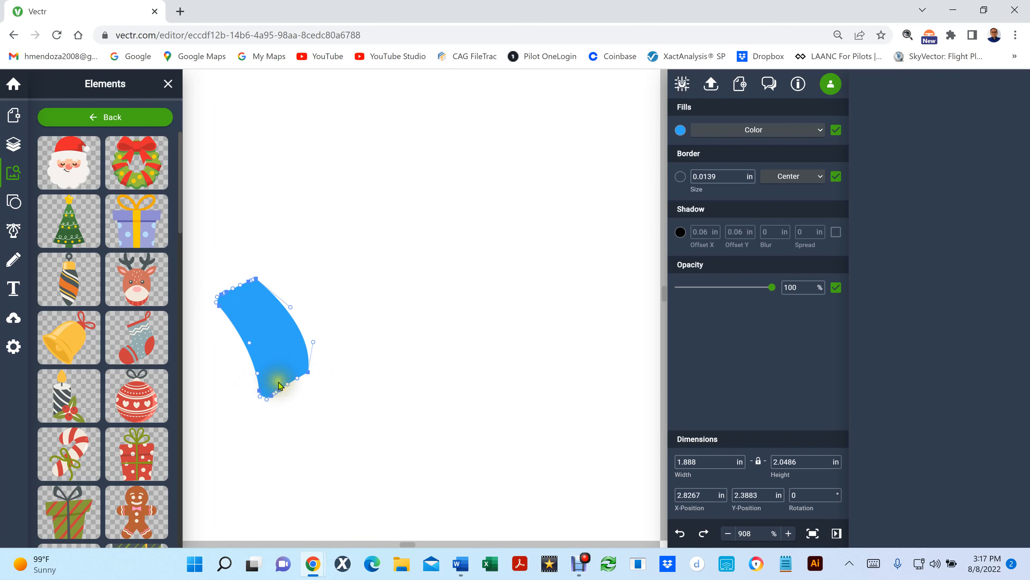
pyautogui.press('Delete')
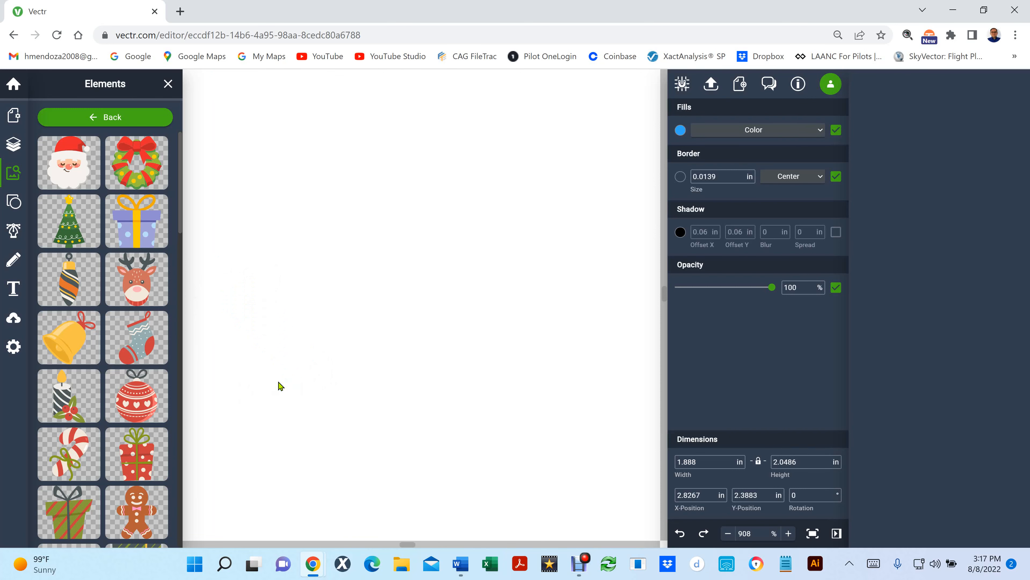
# Move the trimmed blue accent shape back onto the wreath, at about X 0.51 in, Y 2.59 in.
pyautogui.hotkey('ctrl', '0')
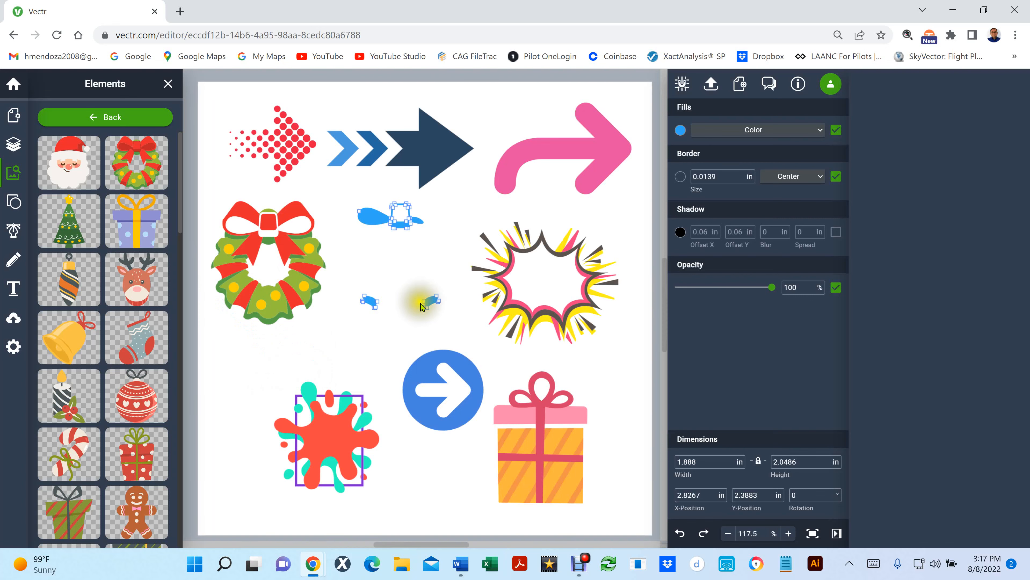
pyautogui.click(404, 296)
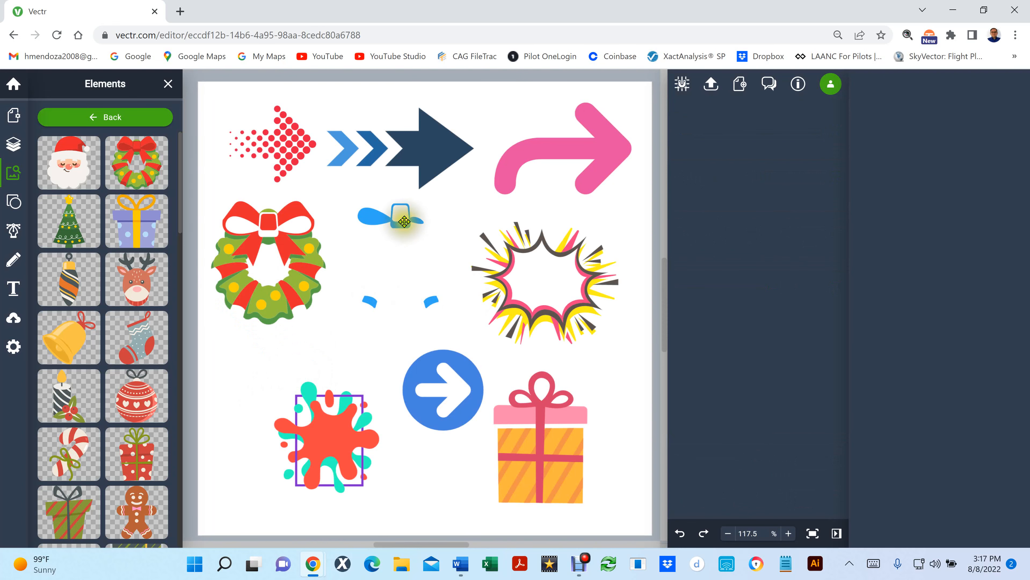
pyautogui.moveTo(404, 217); pyautogui.dragTo(272, 233)
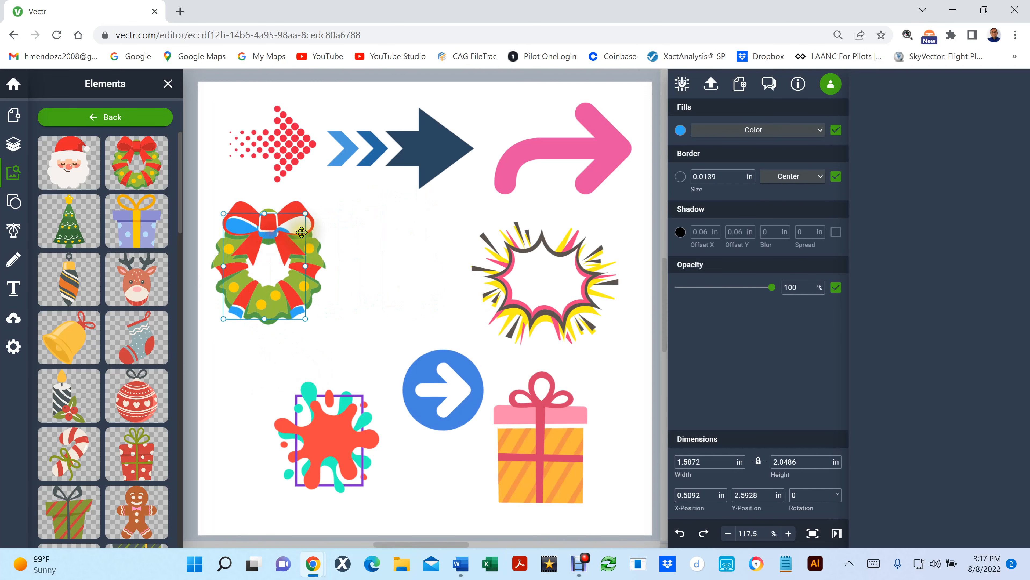
# Fine-tune the blue shape's alignment with the wreath's ribbons to X 0.547 in, Y 2.5621 in, and deselect it.
pyautogui.scroll(2, 266, 344)
pyautogui.scroll(4, 287, 421)
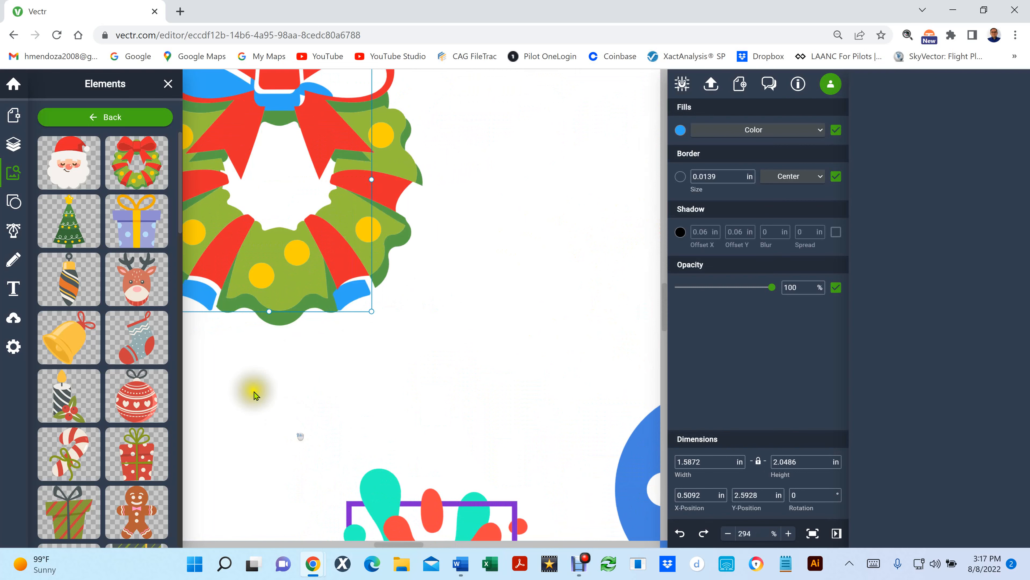
pyautogui.moveTo(355, 283); pyautogui.dragTo(357, 286)
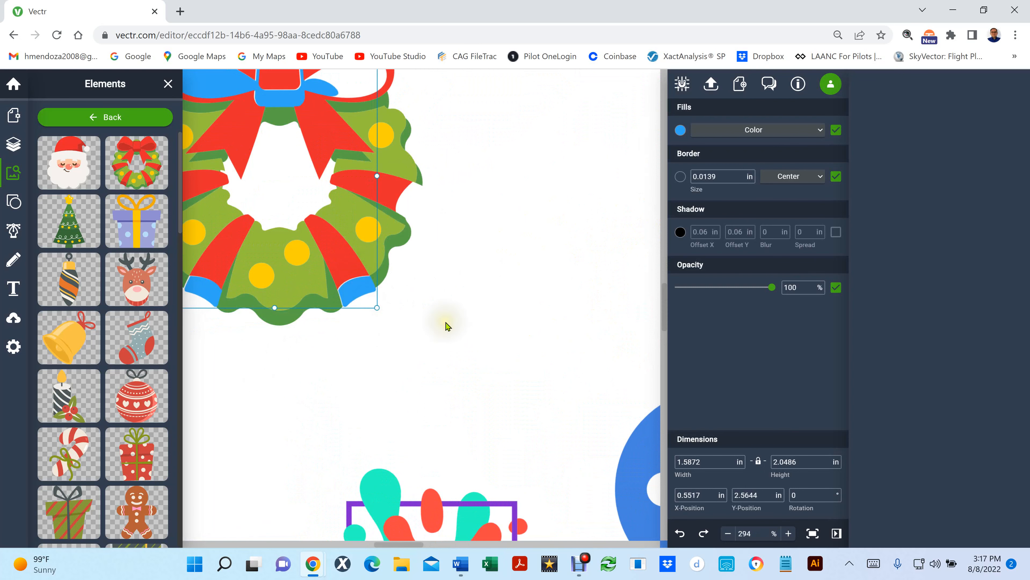
pyautogui.press('Left')
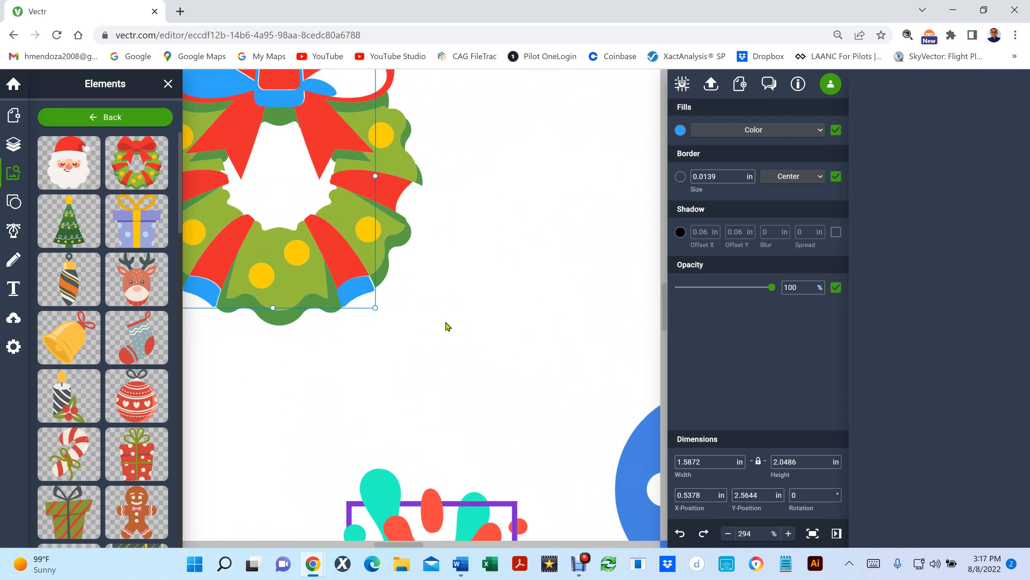
pyautogui.press('Right')
pyautogui.press('Up')
pyautogui.press('Down')
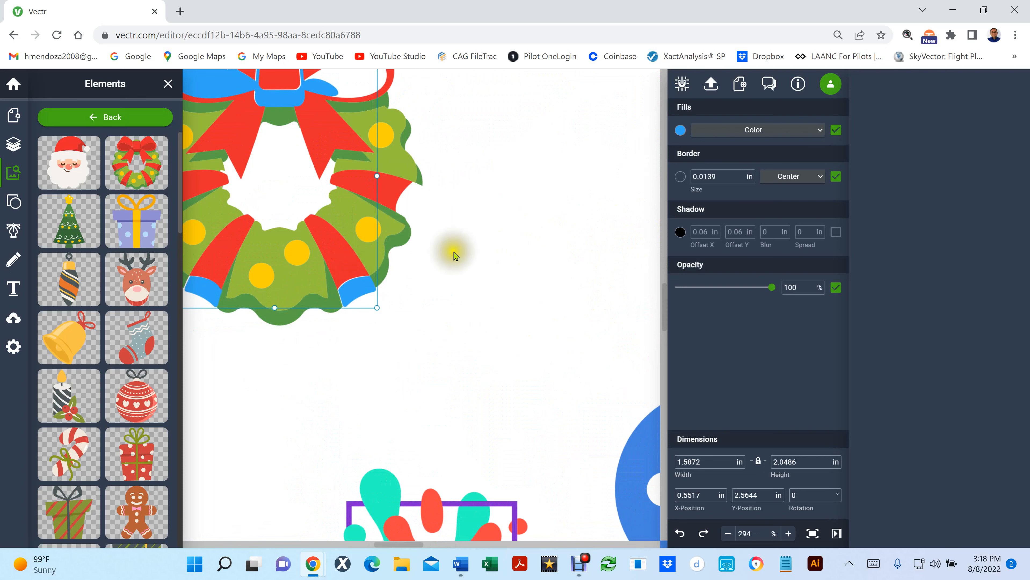
pyautogui.scroll(5, 401, 301)
pyautogui.scroll(2, 401, 300)
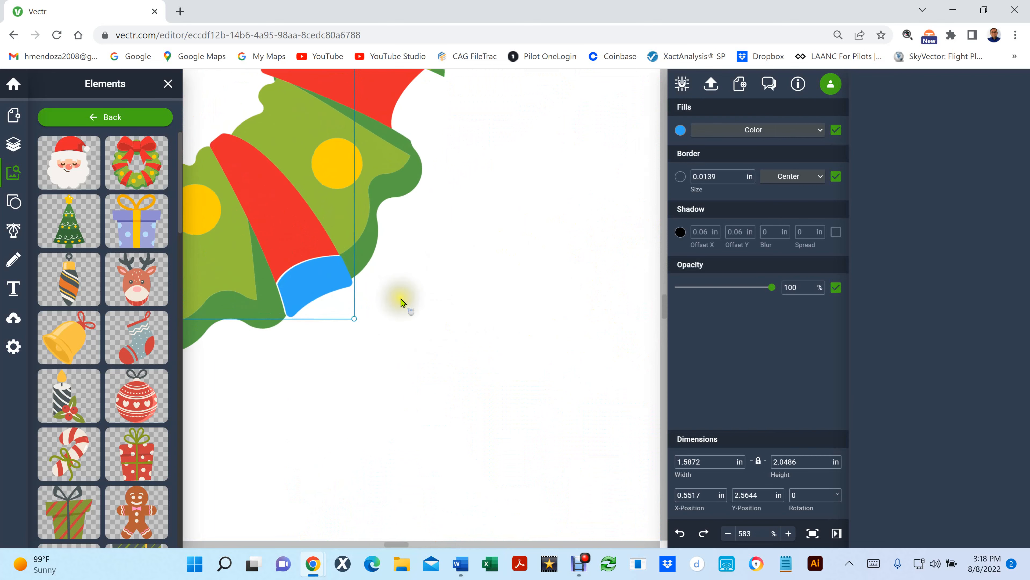
pyautogui.moveTo(313, 287); pyautogui.dragTo(315, 283)
pyautogui.hotkey('ctrl', '0')
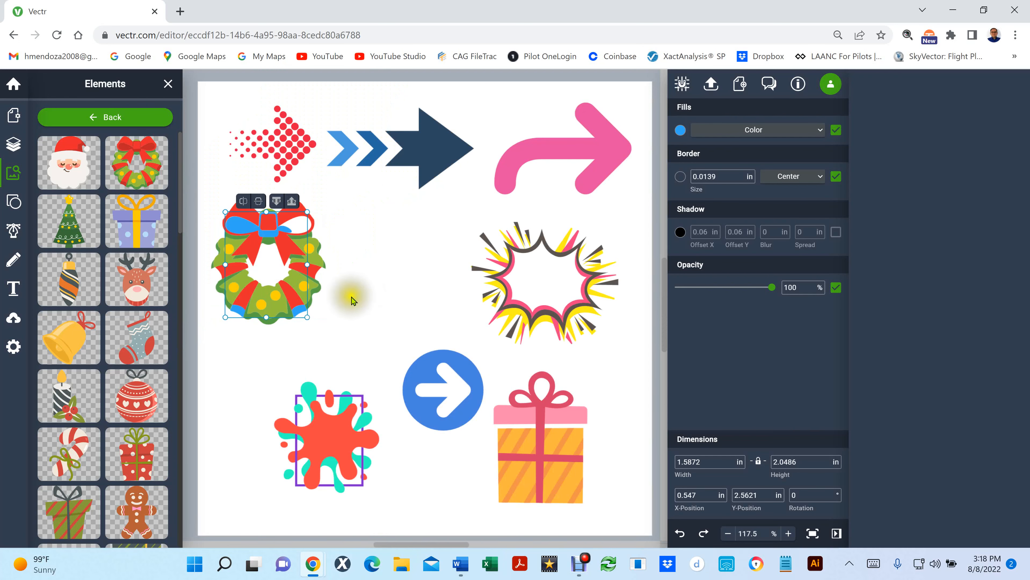
pyautogui.click(351, 293)
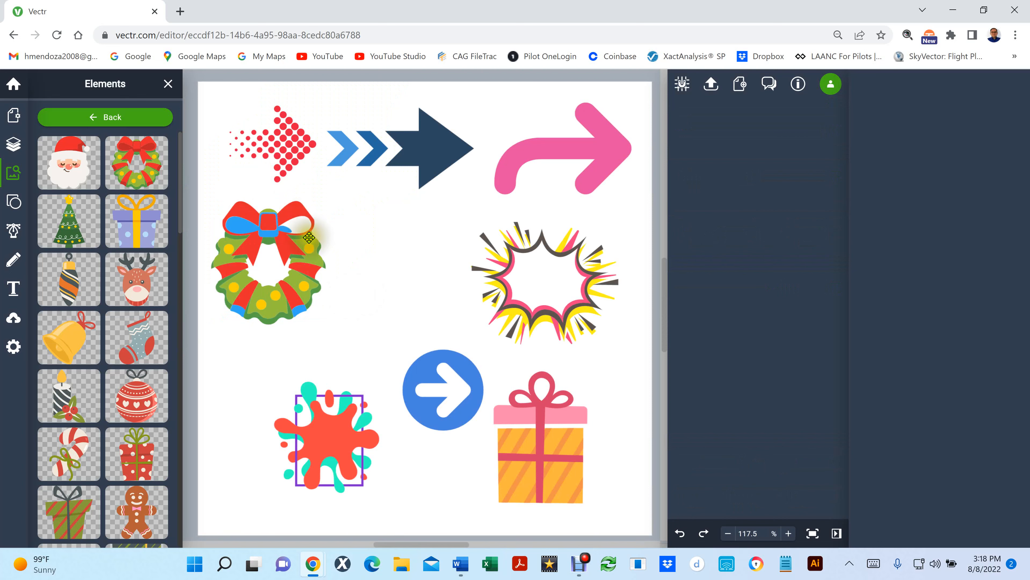
# Open the blue accent shape on the wreath's bow for point editing around the small teardrop beside the knot.
pyautogui.scroll(3, 264, 239)
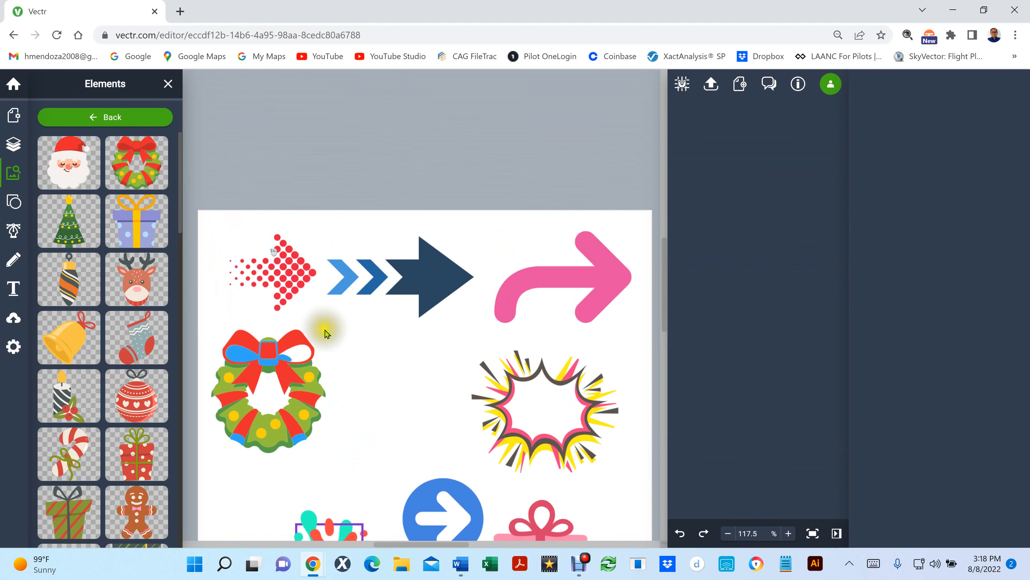
pyautogui.scroll(10, 280, 394)
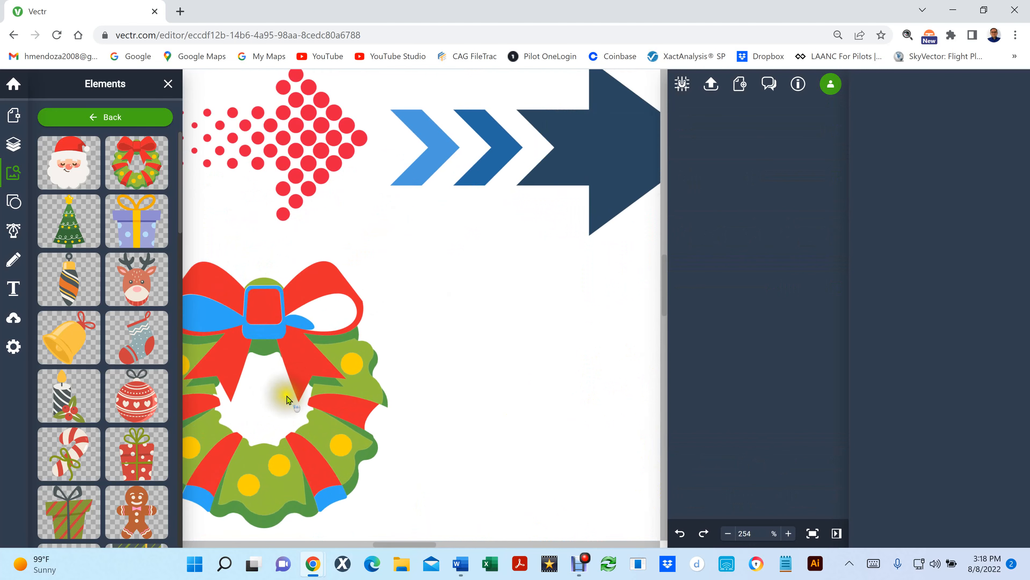
pyautogui.scroll(6, 293, 407)
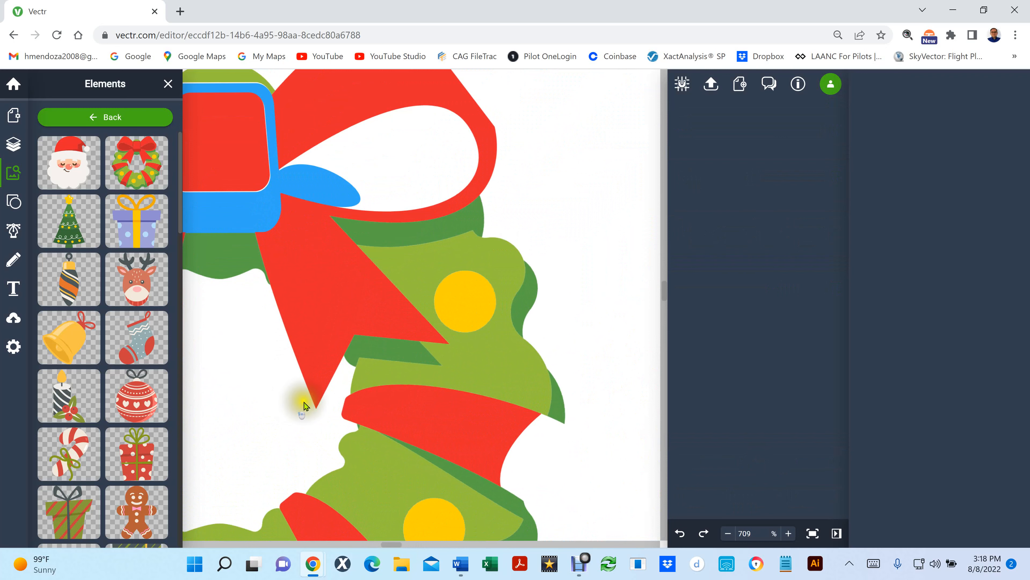
pyautogui.click(306, 181)
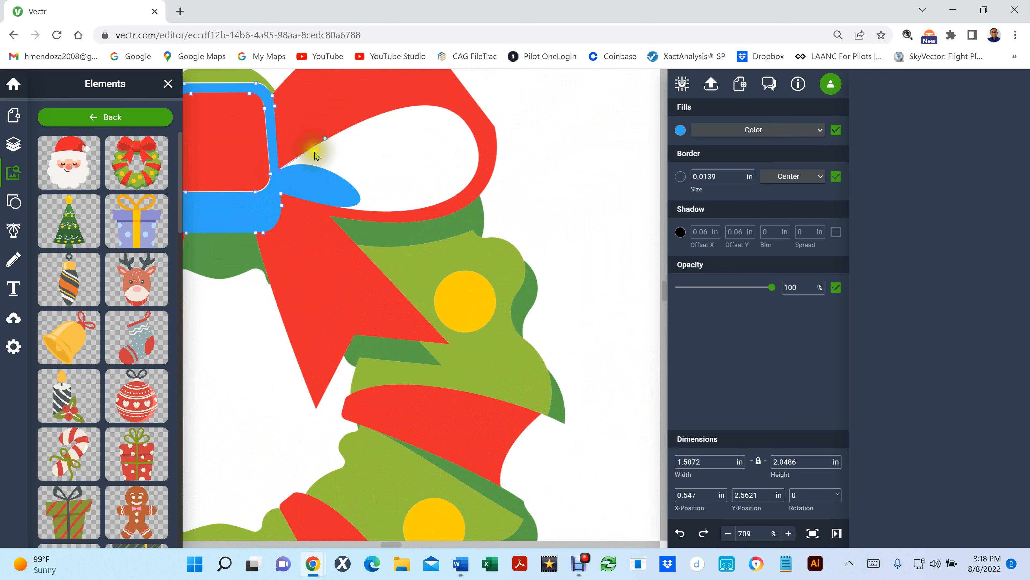
# Move the blue teardrop's upper node out to the upper edge of the white opening in the wreath's bow loop.
pyautogui.moveTo(324, 138); pyautogui.dragTo(386, 112)
pyautogui.click(386, 112)
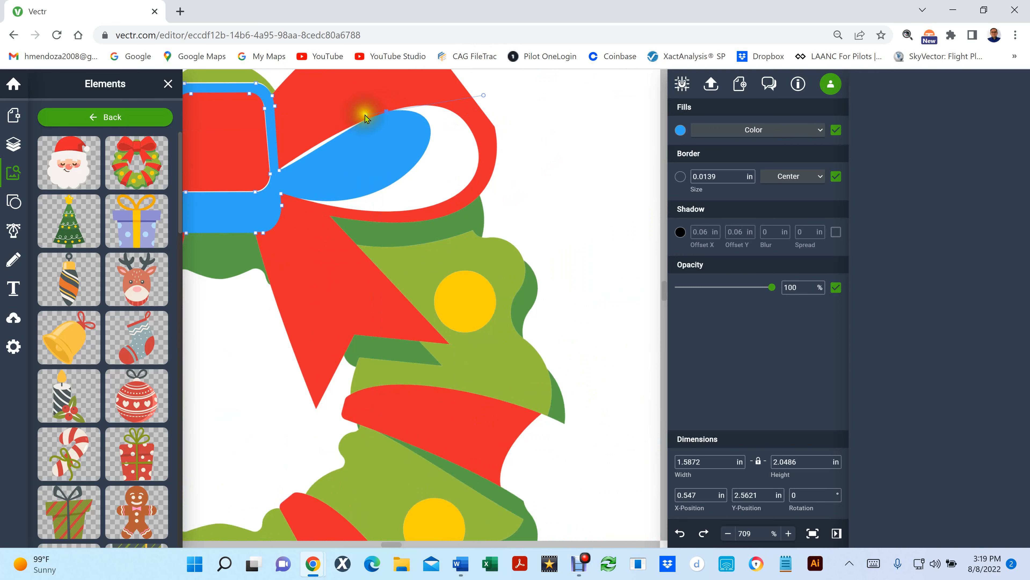
pyautogui.click(366, 115)
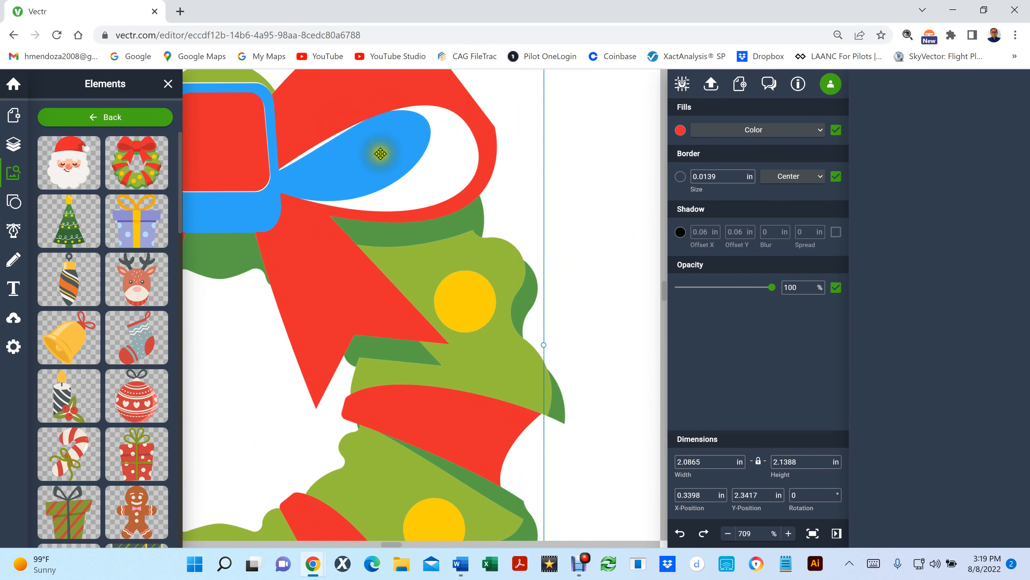
pyautogui.click(363, 154)
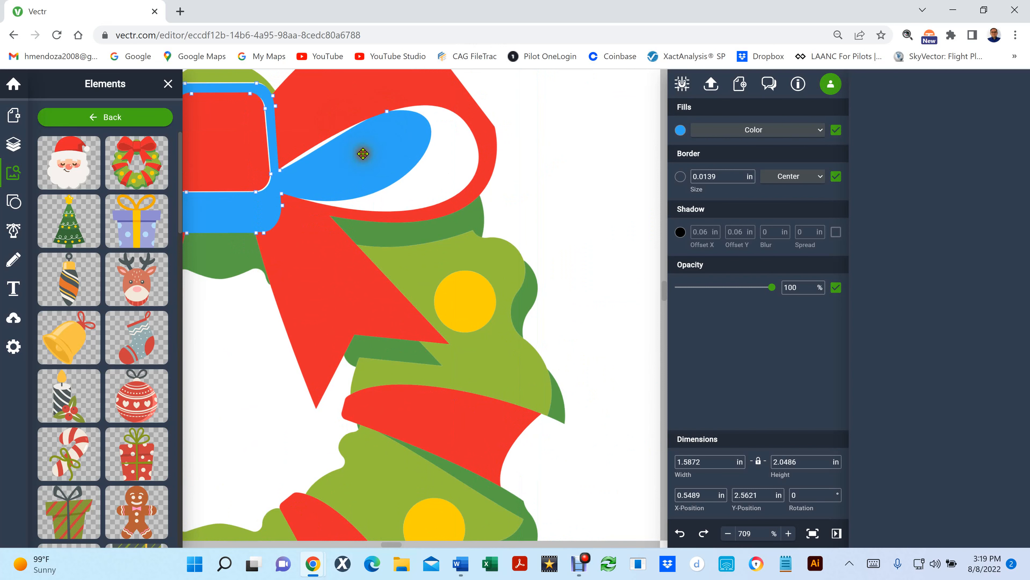
# Adjust the upper node's curve handles so the blue shape follows the upper edge of the bow loop's opening.
pyautogui.click(386, 112)
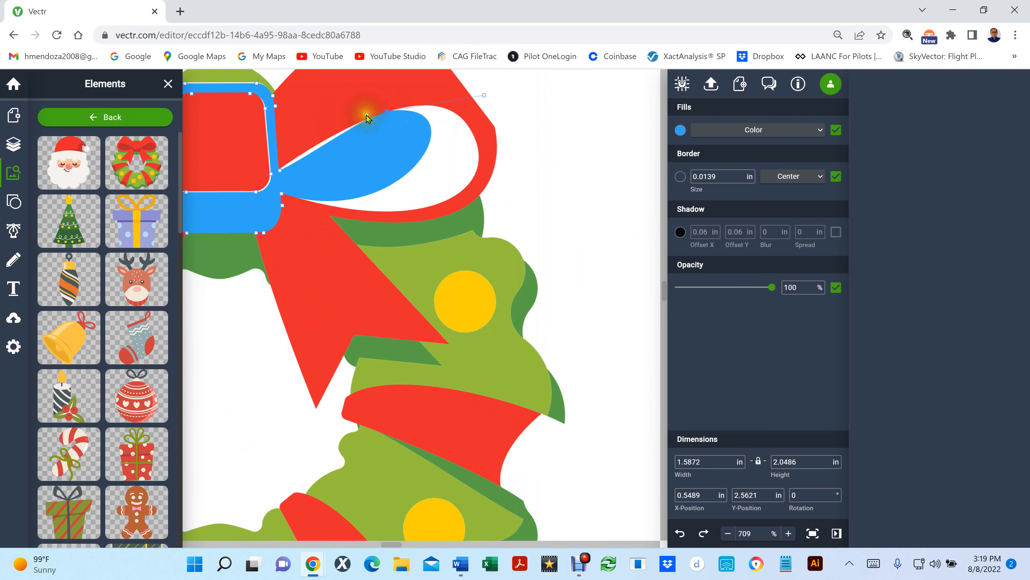
pyautogui.moveTo(366, 115); pyautogui.dragTo(296, 142)
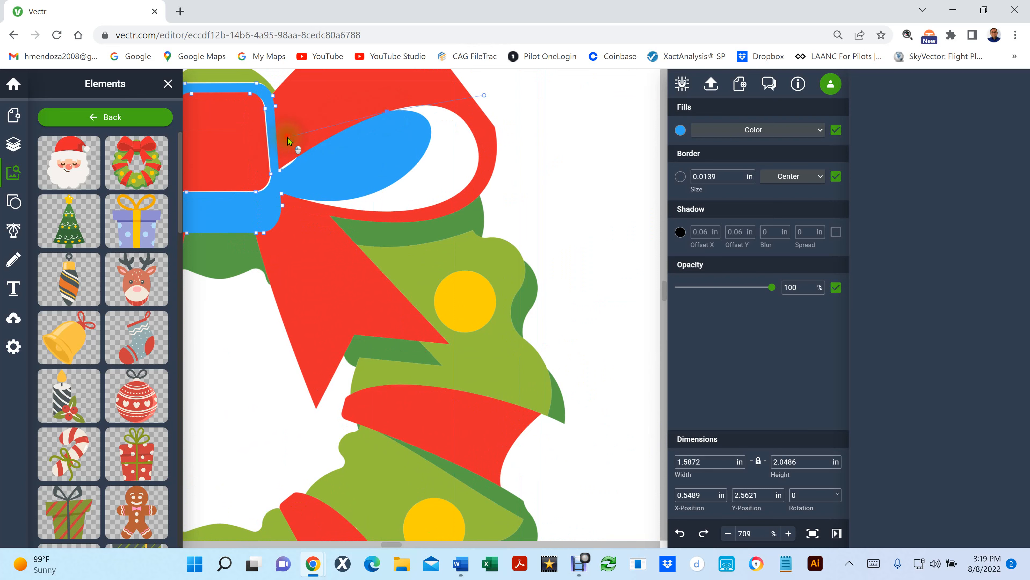
pyautogui.moveTo(289, 138); pyautogui.dragTo(289, 139)
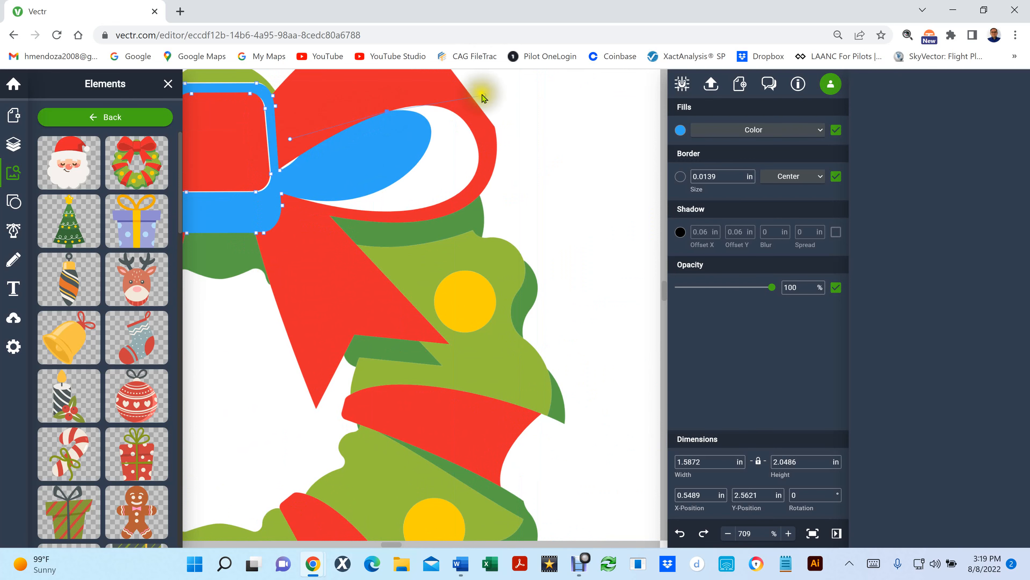
pyautogui.moveTo(484, 98); pyautogui.dragTo(546, 75)
# Reshape the blue teardrop's outer end so it fills the rest of the bow loop's white opening, and leave point editing.
pyautogui.moveTo(456, 140); pyautogui.dragTo(463, 144)
pyautogui.moveTo(422, 174); pyautogui.dragTo(459, 197)
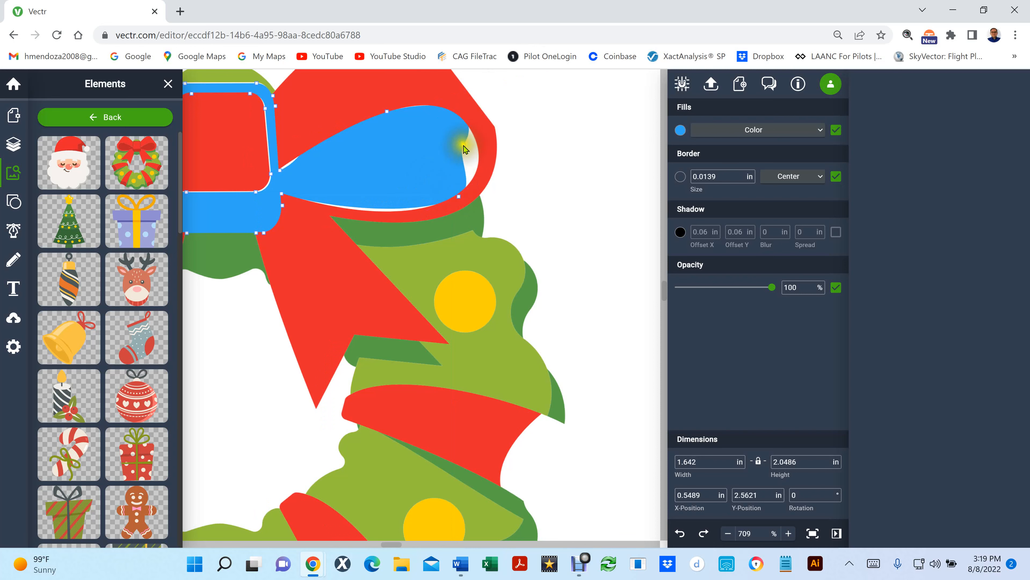
pyautogui.click(464, 145)
pyautogui.moveTo(464, 146); pyautogui.dragTo(483, 159)
pyautogui.click(483, 159)
pyautogui.click(543, 175)
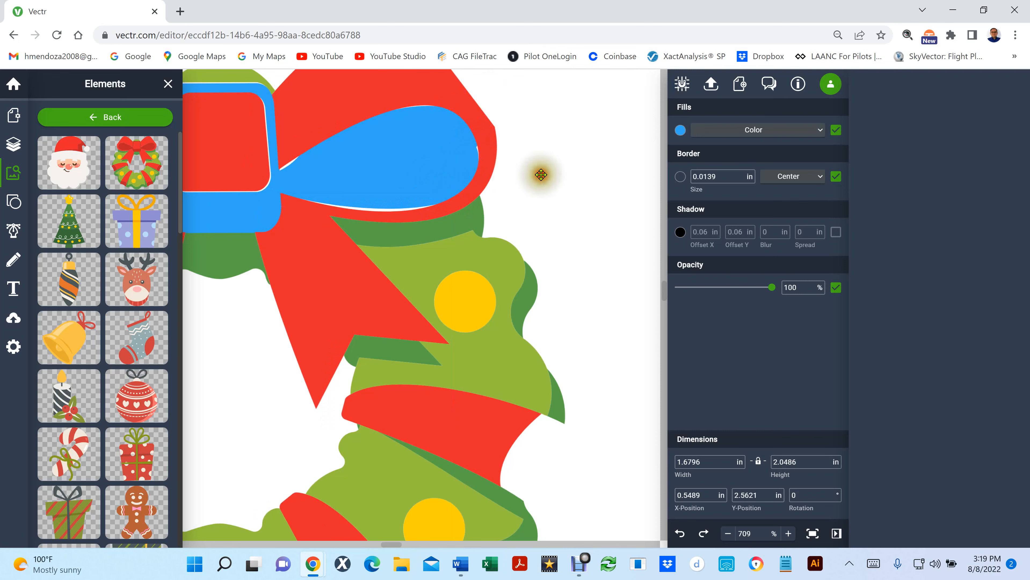
# Try to recolor the whole grouped starburst purple from the palette, and deselect it.
pyautogui.hotkey('ctrl', '0')
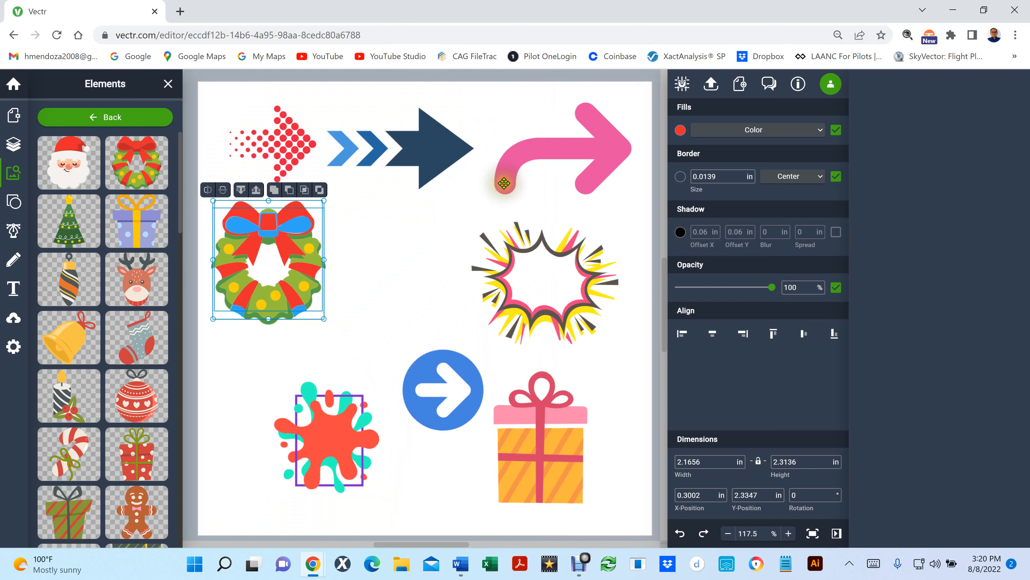
pyautogui.click(502, 257)
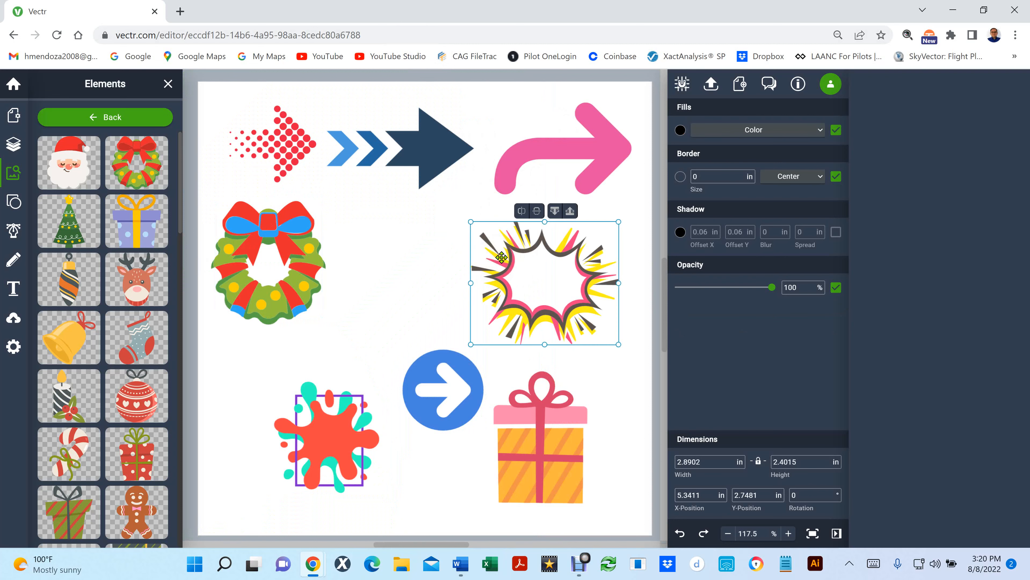
pyautogui.click(683, 130)
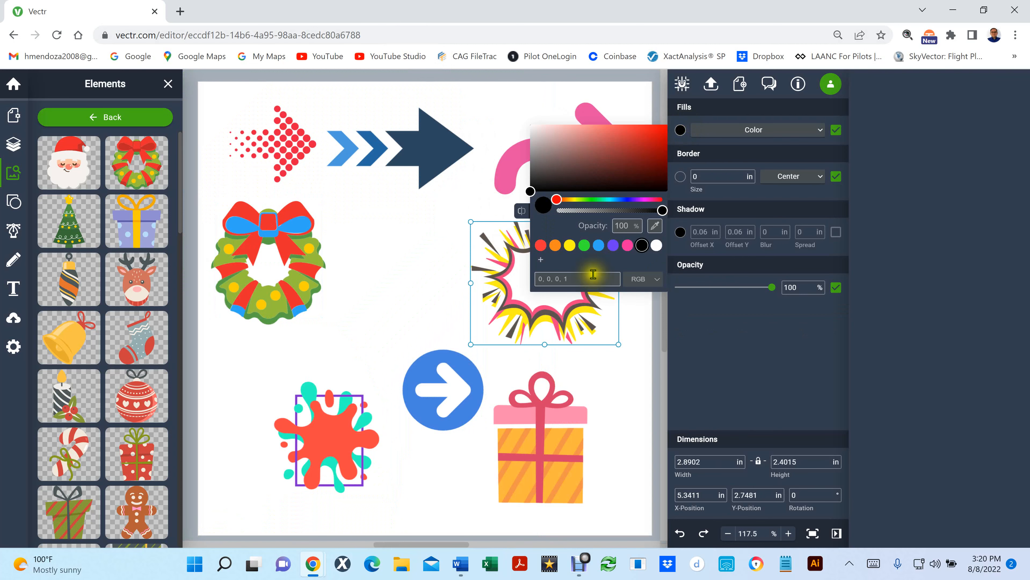
pyautogui.click(613, 247)
pyautogui.click(395, 300)
# Set the fill of the starburst's separate dark grey layer to purple #6C3BF4.
pyautogui.scroll(5, 611, 305)
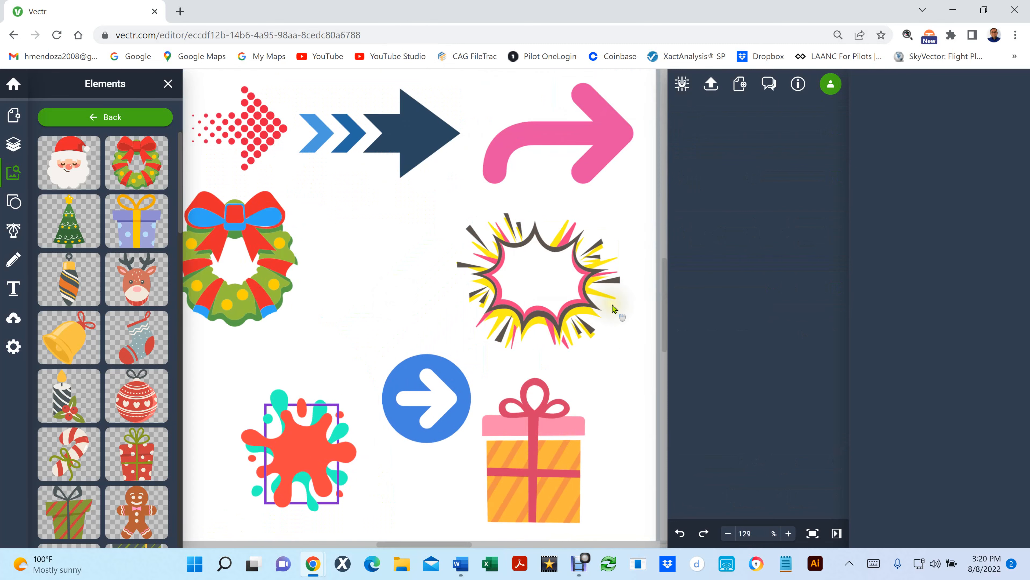
pyautogui.scroll(1, 613, 309)
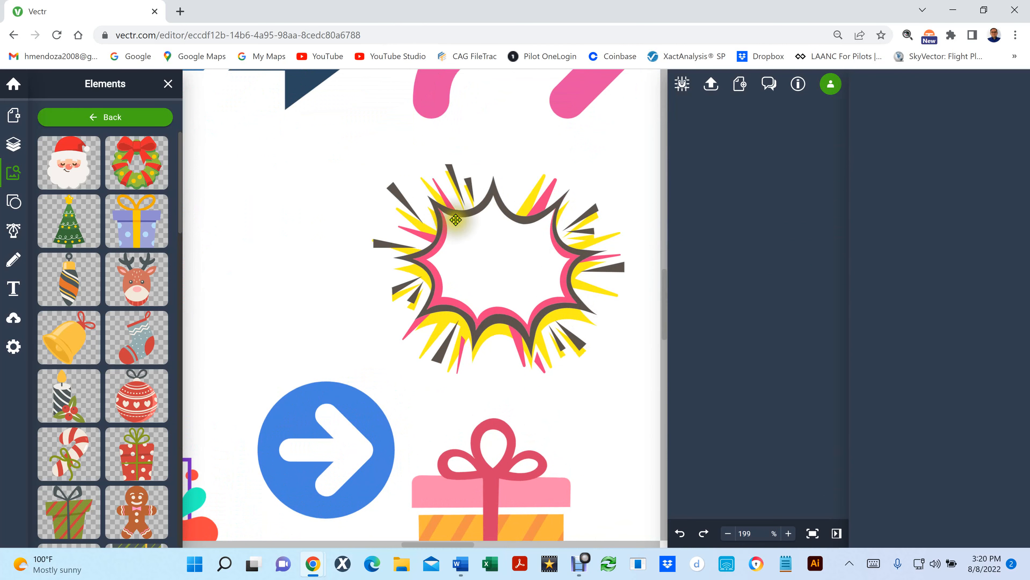
pyautogui.click(468, 217)
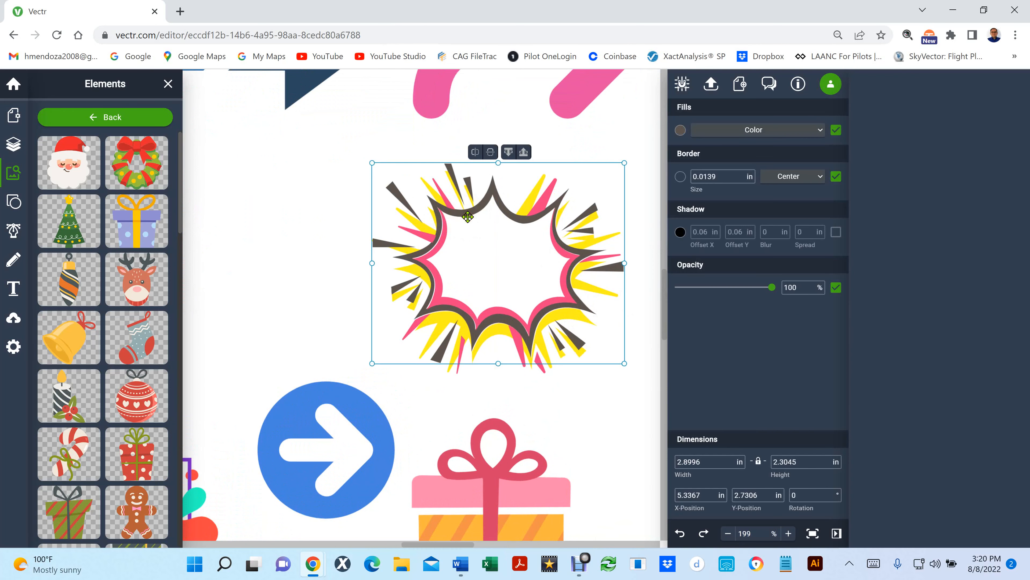
pyautogui.click(680, 130)
pyautogui.click(613, 245)
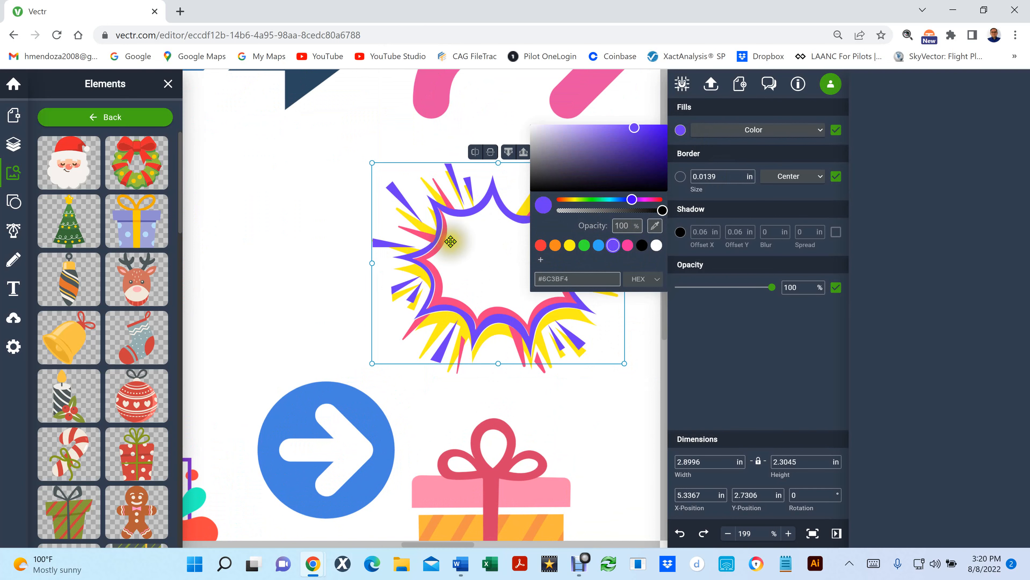
# Select the starburst's yellow, pink and purple layers in turn and delete the purple one.
pyautogui.click(453, 287)
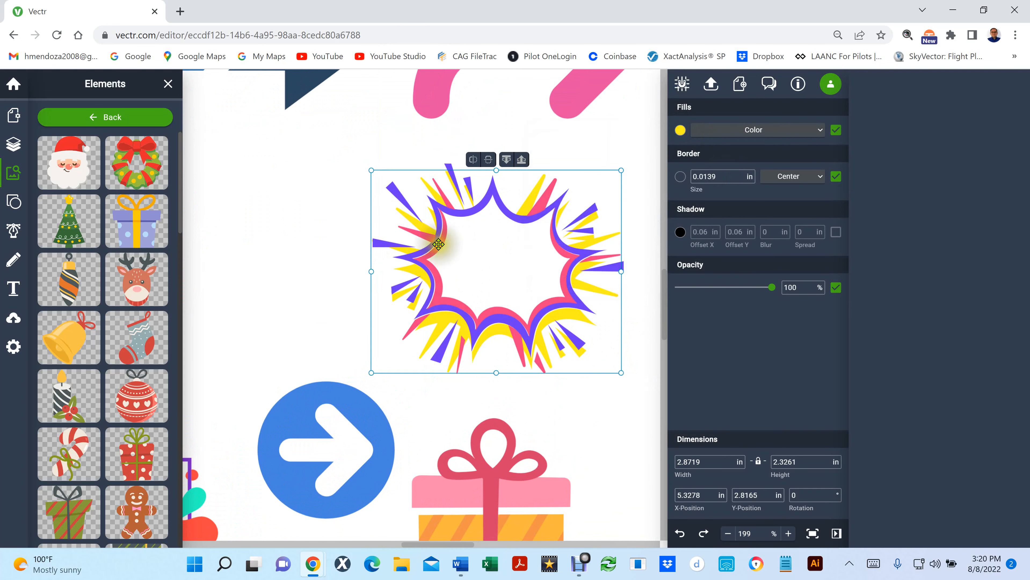
pyautogui.click(442, 244)
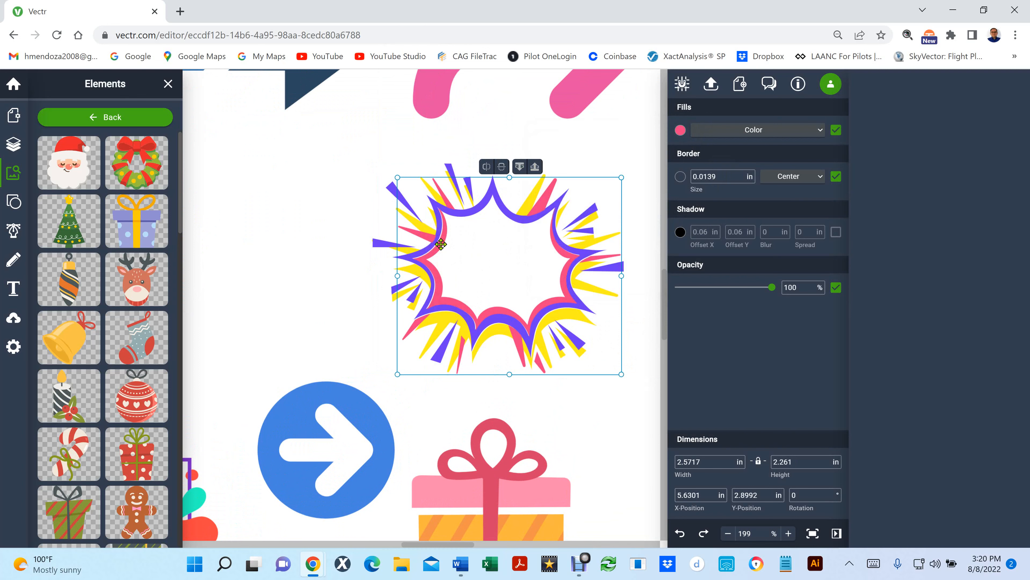
pyautogui.click(459, 211)
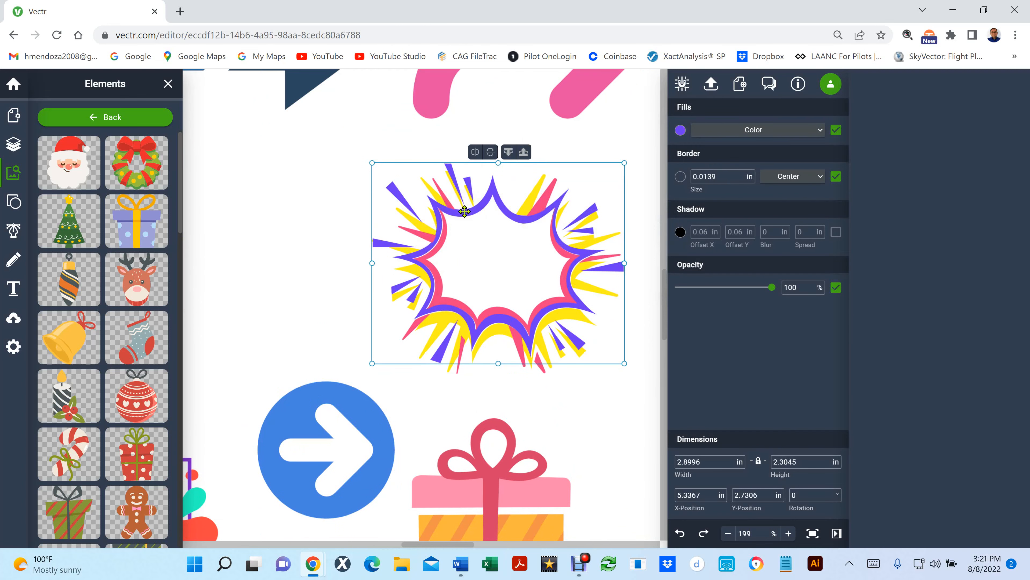
pyautogui.press('Delete')
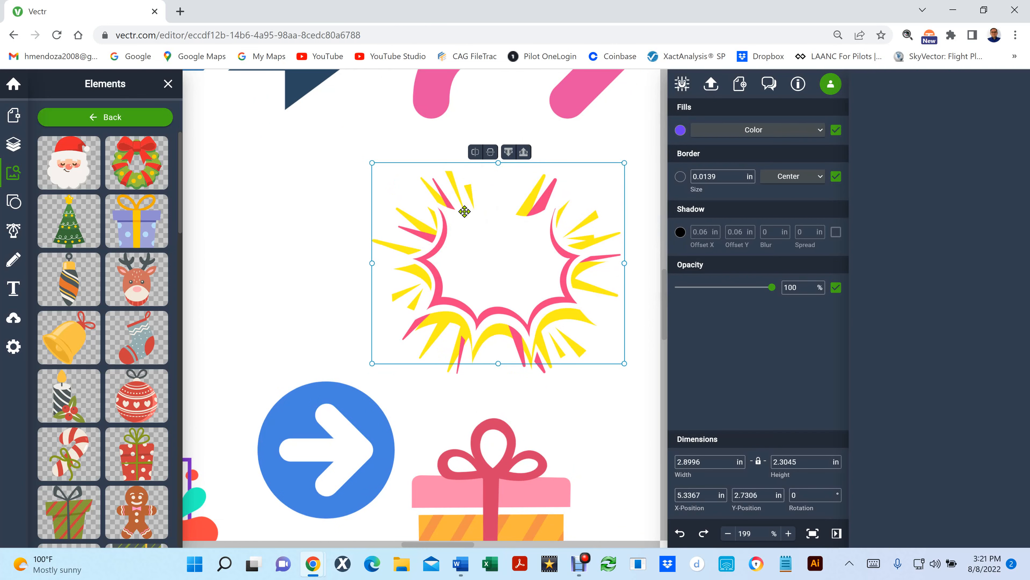
# Recolor the starburst's pink layer black #000000 and its yellow layer blue, and clear the selection.
pyautogui.click(444, 228)
pyautogui.click(680, 130)
pyautogui.click(642, 245)
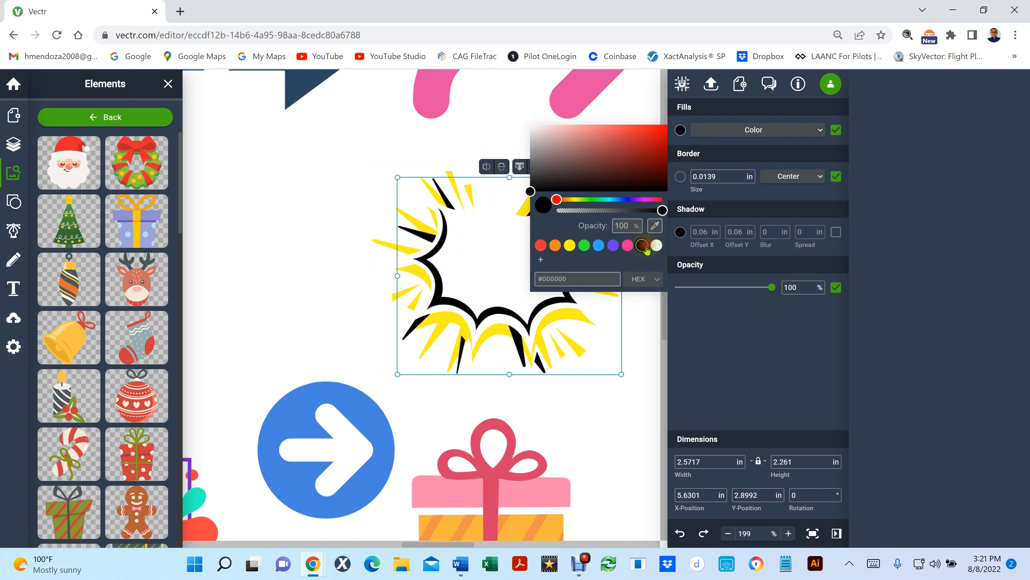
pyautogui.click(431, 188)
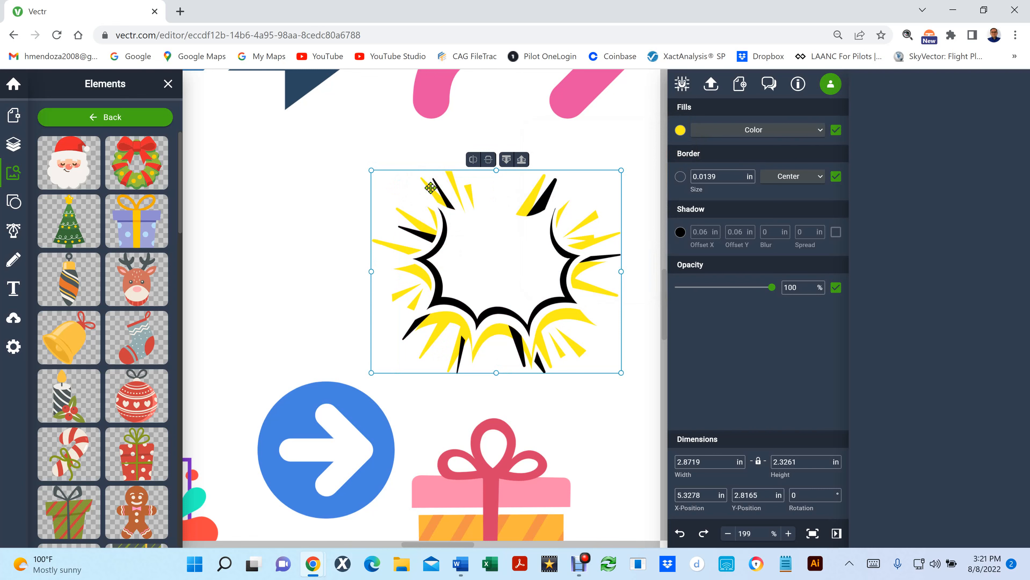
pyautogui.click(681, 130)
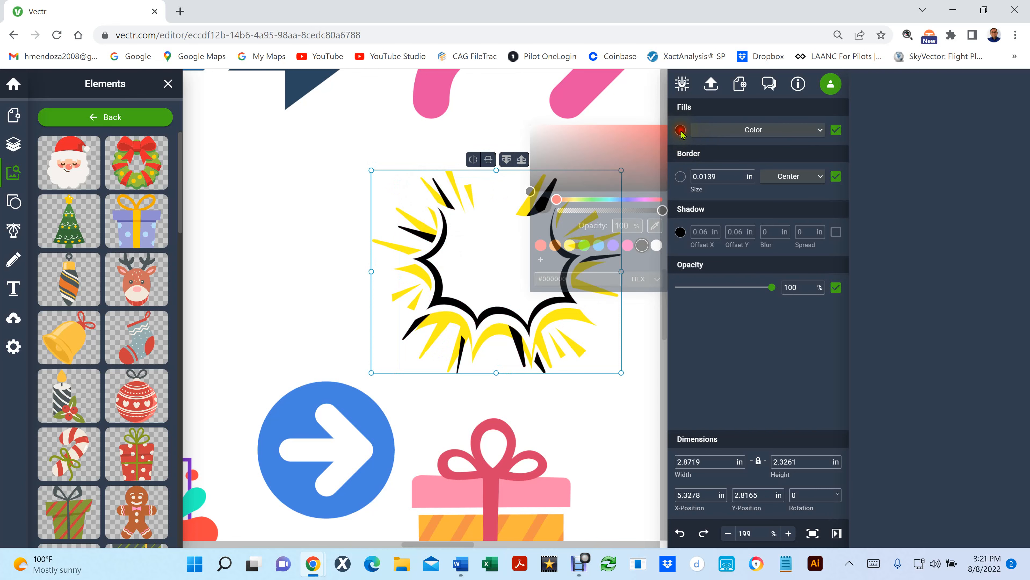
pyautogui.click(599, 246)
pyautogui.click(631, 409)
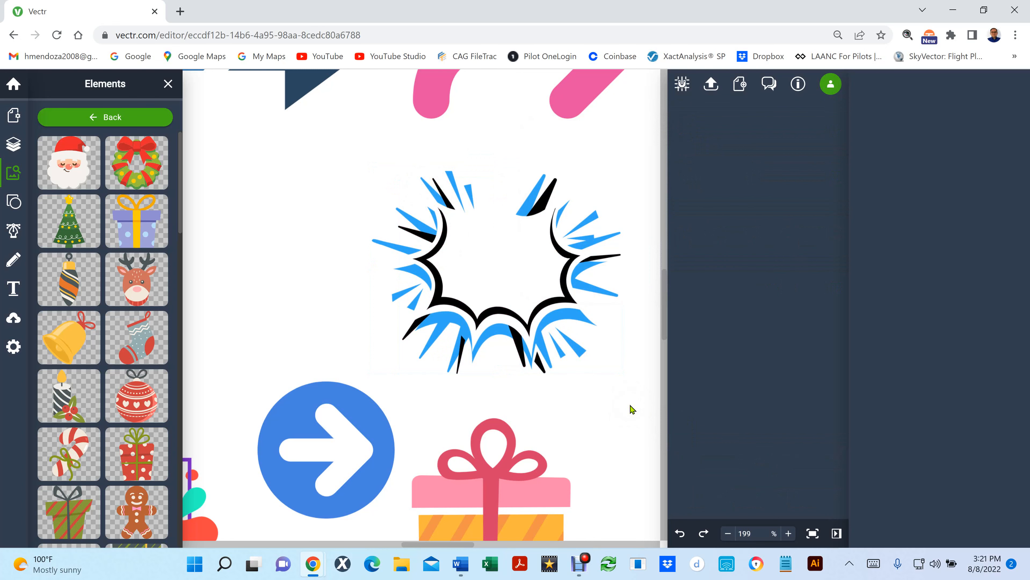
# Return to the element categories and delete all the artwork on the page.
pyautogui.scroll(-5, 630, 406)
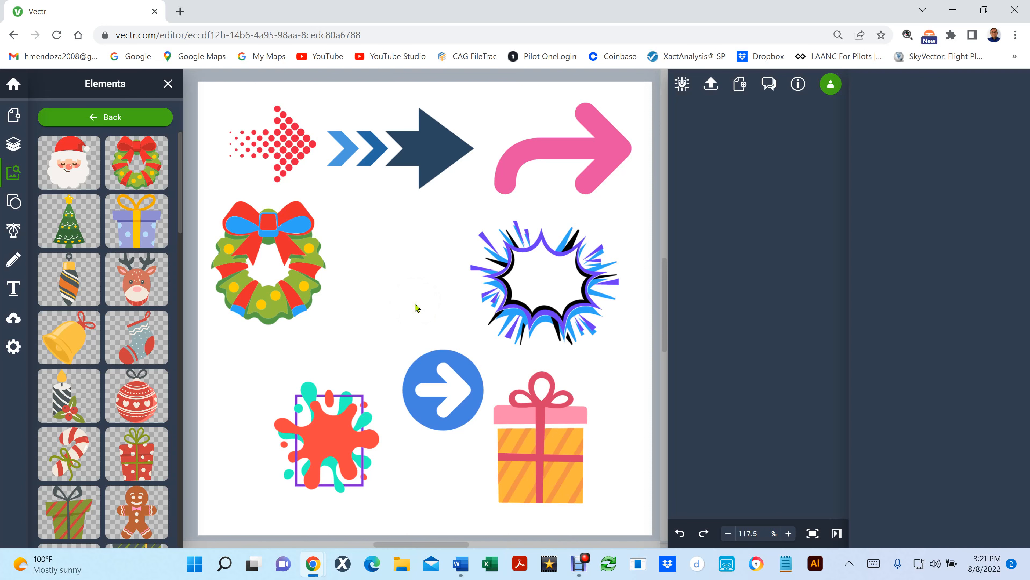
pyautogui.click(67, 117)
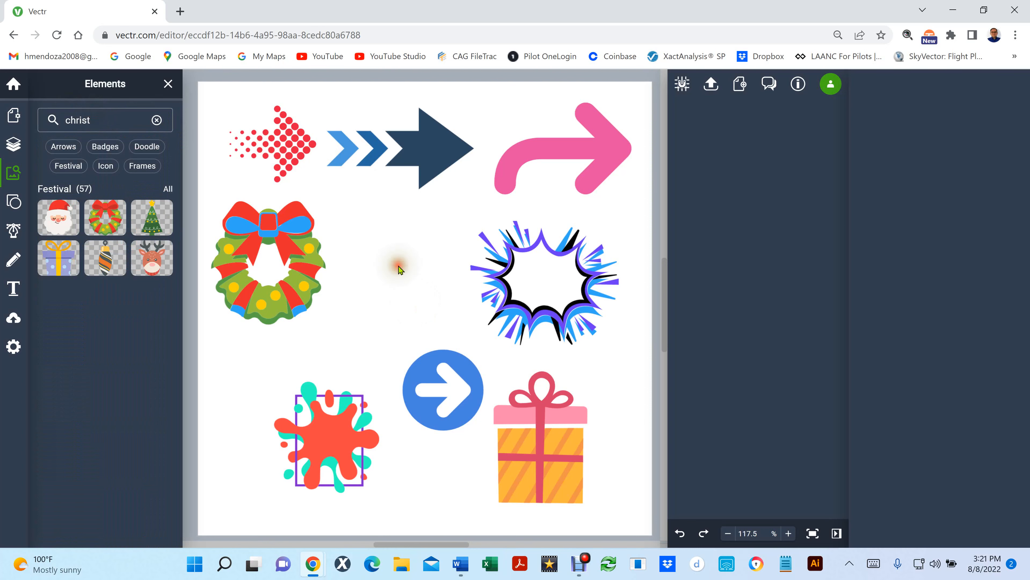
pyautogui.hotkey('ctrl', 'a')
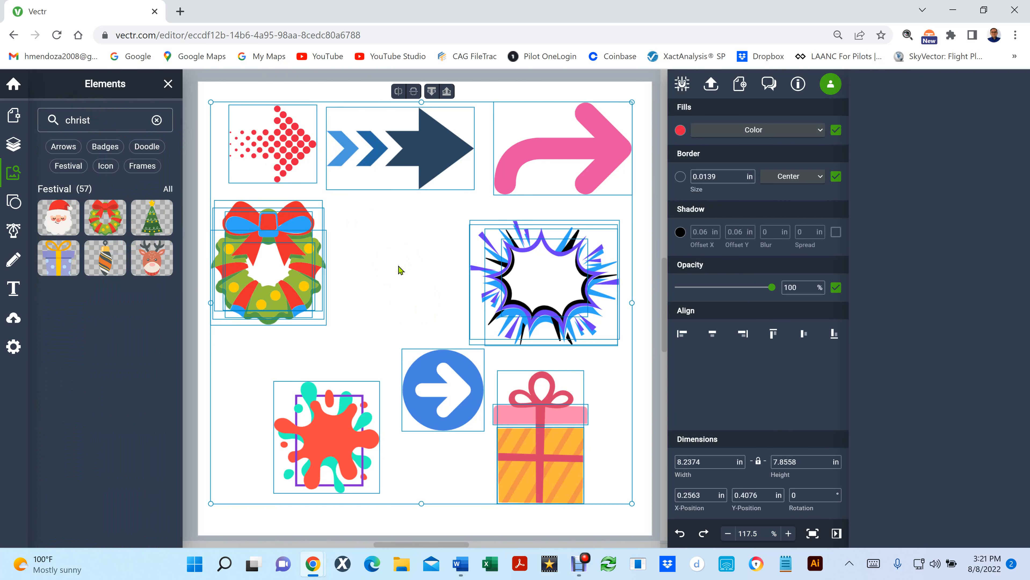
pyautogui.press('Delete')
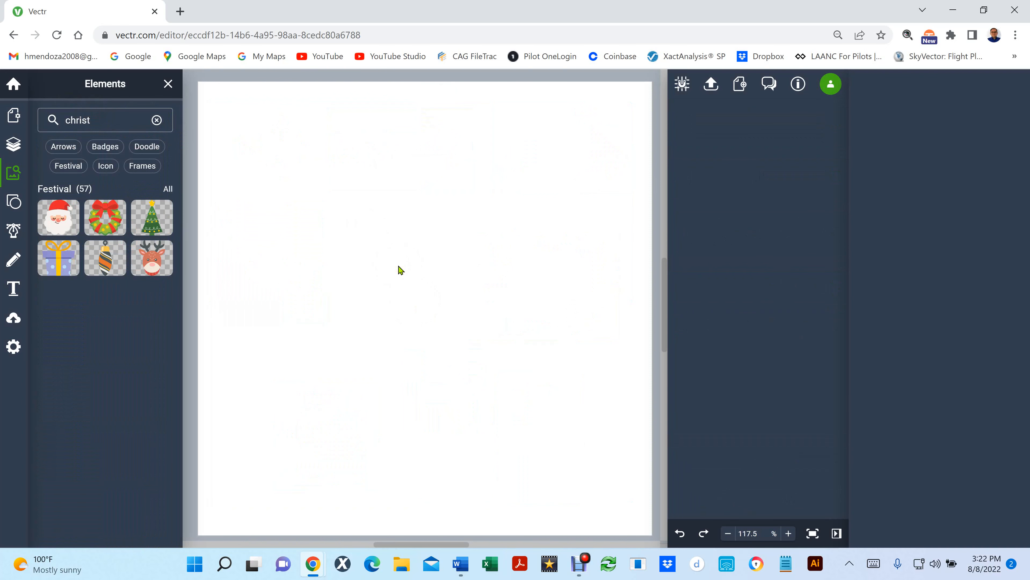
# Browse the full Arrows collection and place the blue zigzag-tailed arrow at large size across the middle of the page.
pyautogui.click(65, 148)
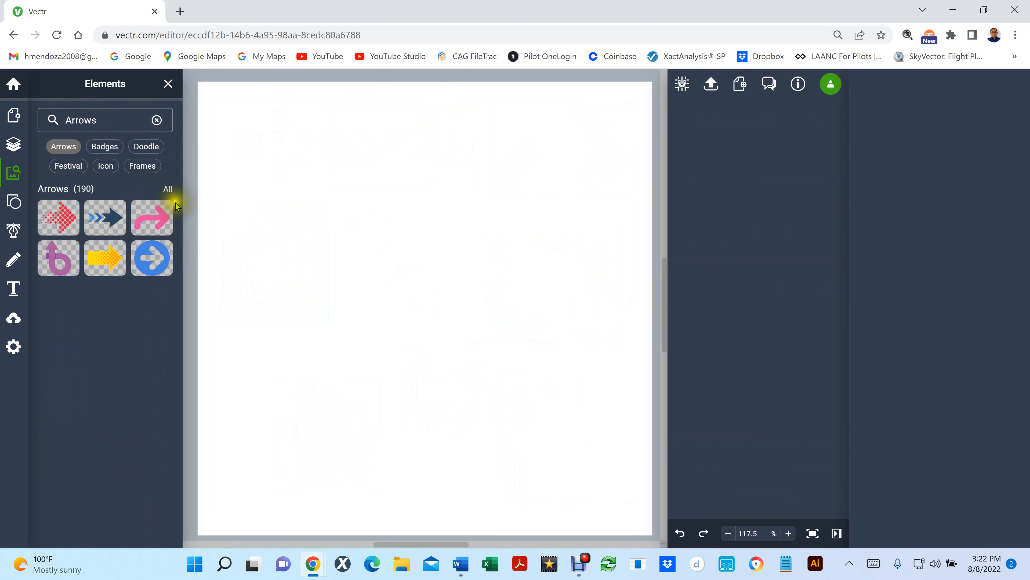
pyautogui.click(169, 190)
pyautogui.scroll(-4, 153, 285)
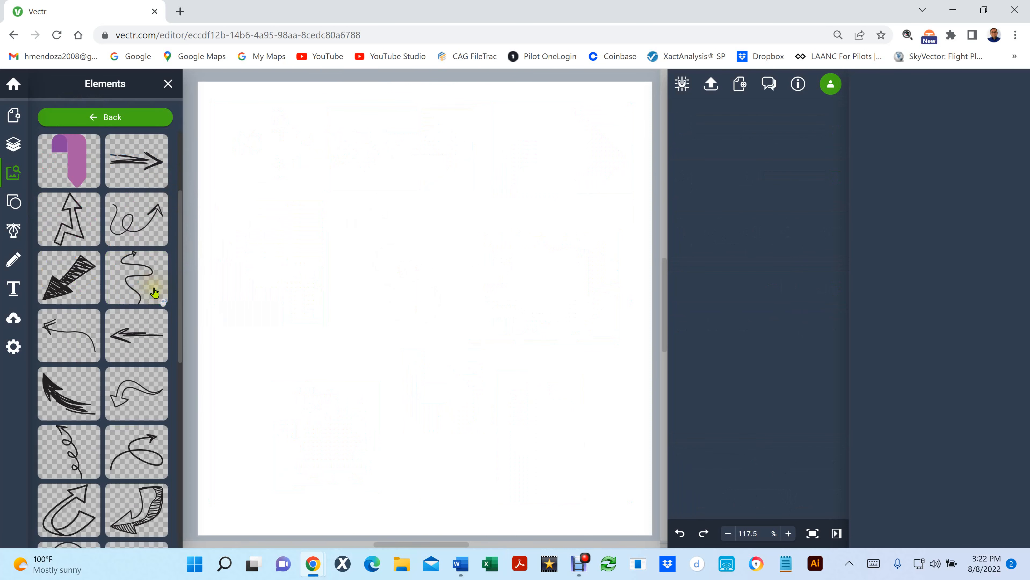
pyautogui.scroll(-10, 147, 288)
pyautogui.moveTo(77, 333); pyautogui.dragTo(237, 219)
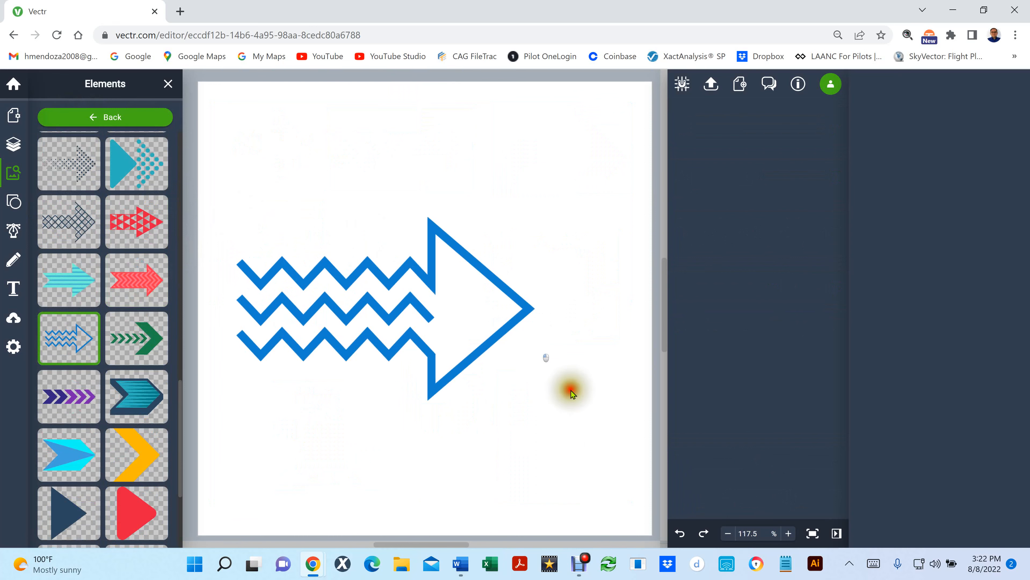
pyautogui.moveTo(571, 390); pyautogui.dragTo(574, 395)
# Place a second zigzag-tailed arrow above the large one and scale it proportionally to about 2.58 by 1.59 in.
pyautogui.click(63, 331)
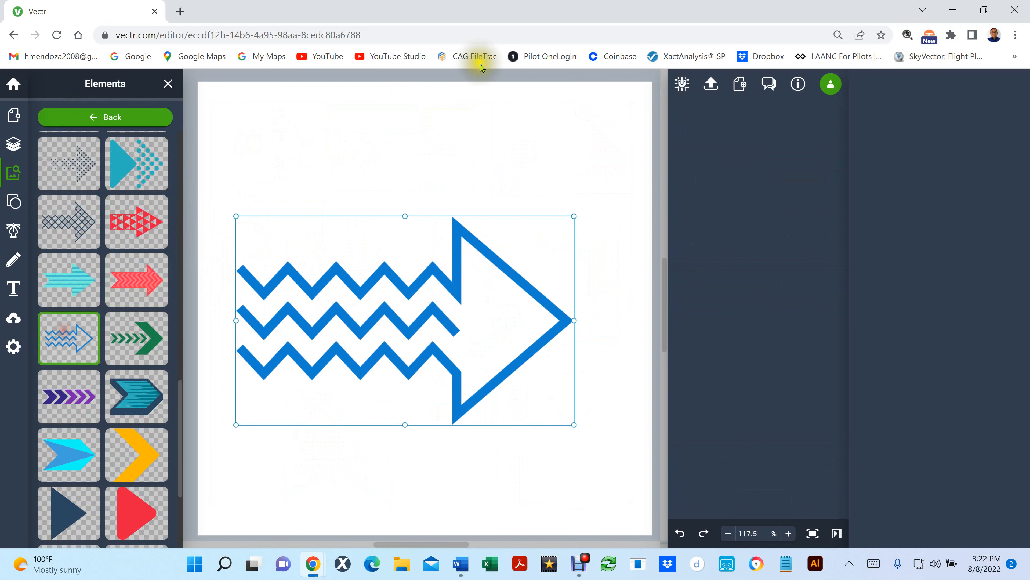
pyautogui.moveTo(481, 67); pyautogui.dragTo(361, 129)
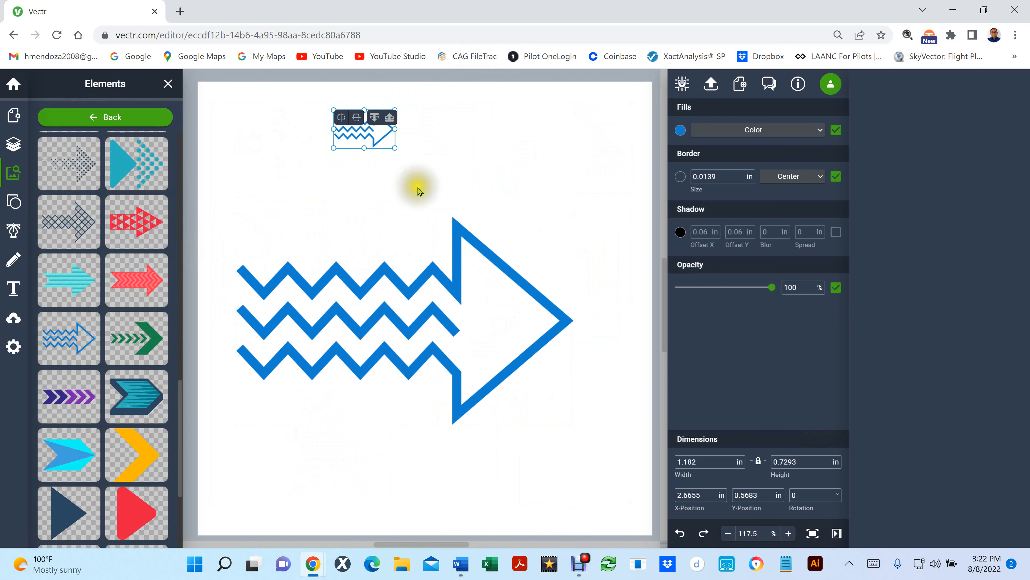
pyautogui.moveTo(395, 149); pyautogui.dragTo(452, 207)
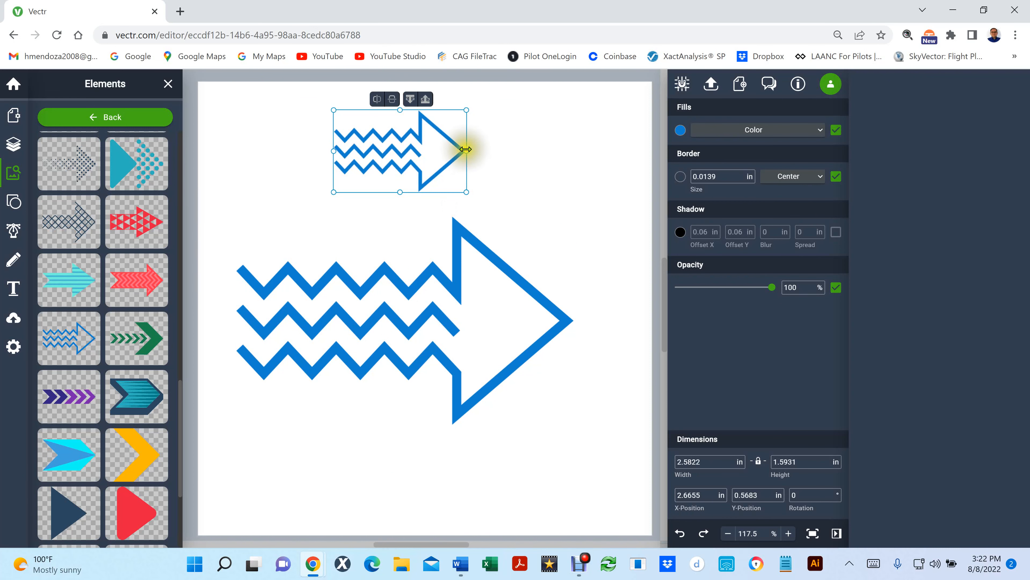
# Stretch only the upper arrow's width until its tip passes beyond the large arrow's, and clear the selection.
pyautogui.moveTo(467, 151); pyautogui.dragTo(605, 151)
pyautogui.moveTo(468, 190); pyautogui.dragTo(479, 285)
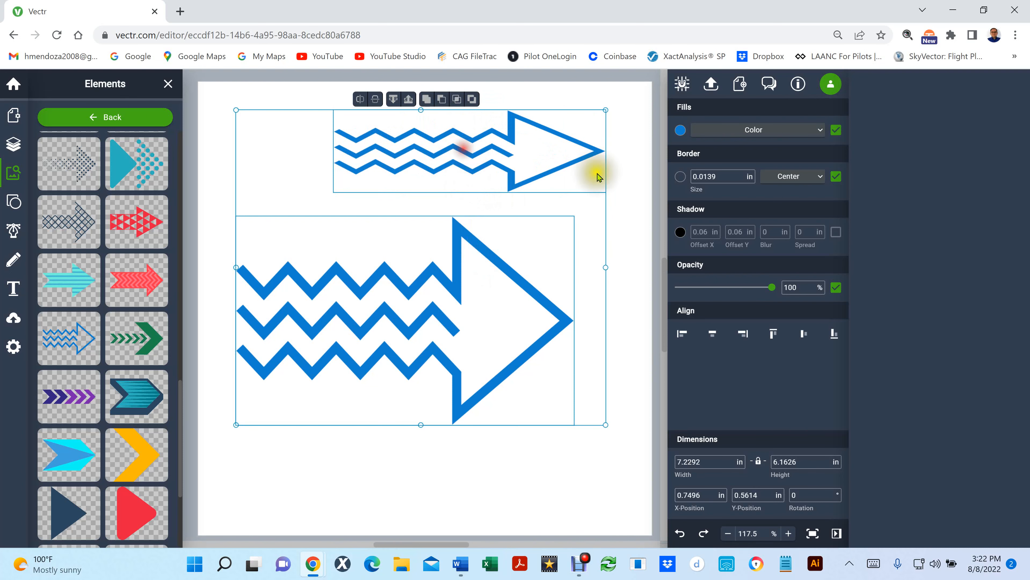
pyautogui.click(610, 170)
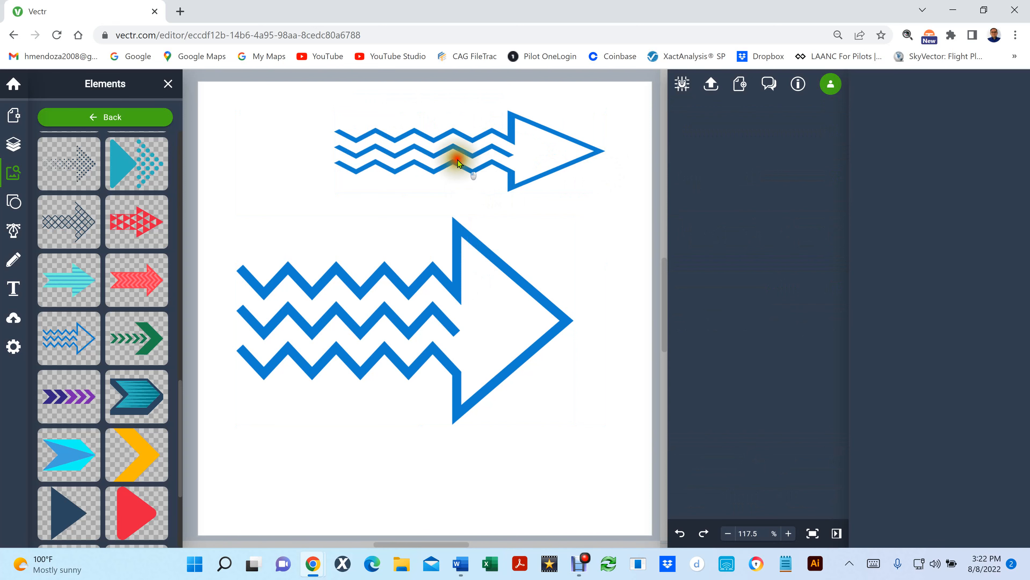
# Stretch only the upper arrow's height downward to about 2.07 in, leaving its width unlocked from the height.
pyautogui.click(422, 160)
pyautogui.moveTo(472, 191); pyautogui.dragTo(486, 217)
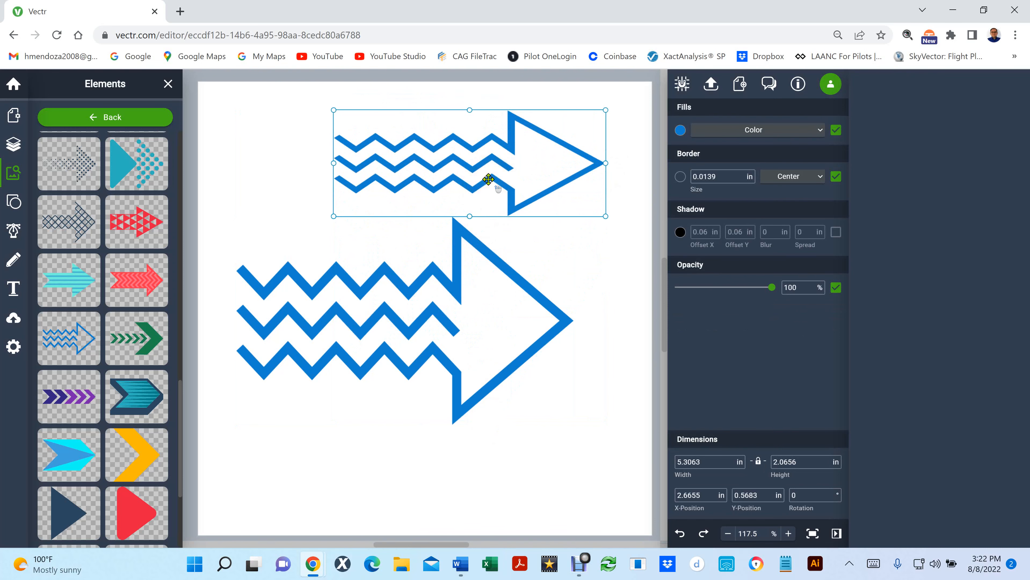
# Edit the upper arrow's points and try deleting the last upper peak point and adjacent lower valley point on its lowest zigzag.
pyautogui.scroll(5, 488, 179)
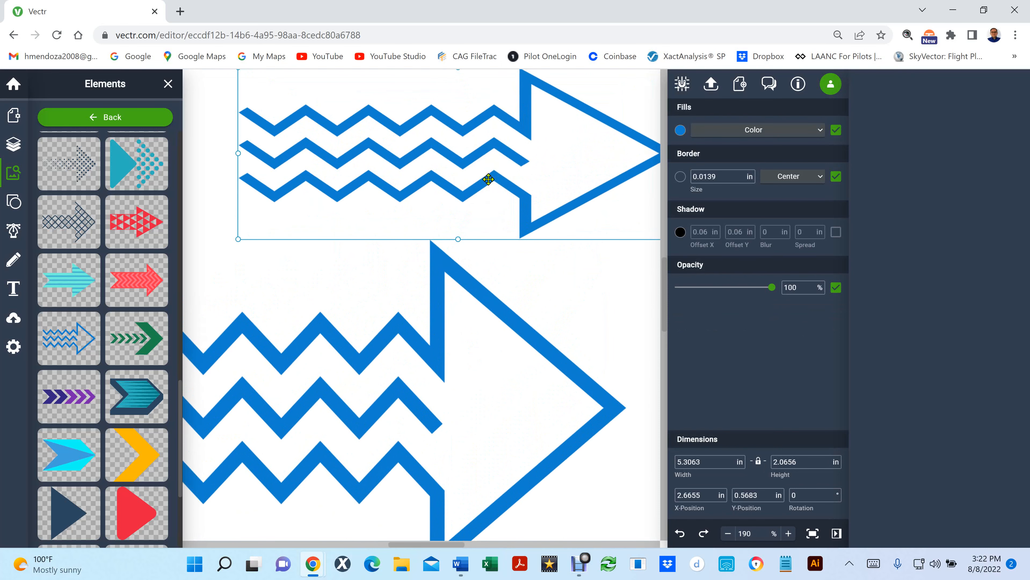
pyautogui.doubleClick(488, 179)
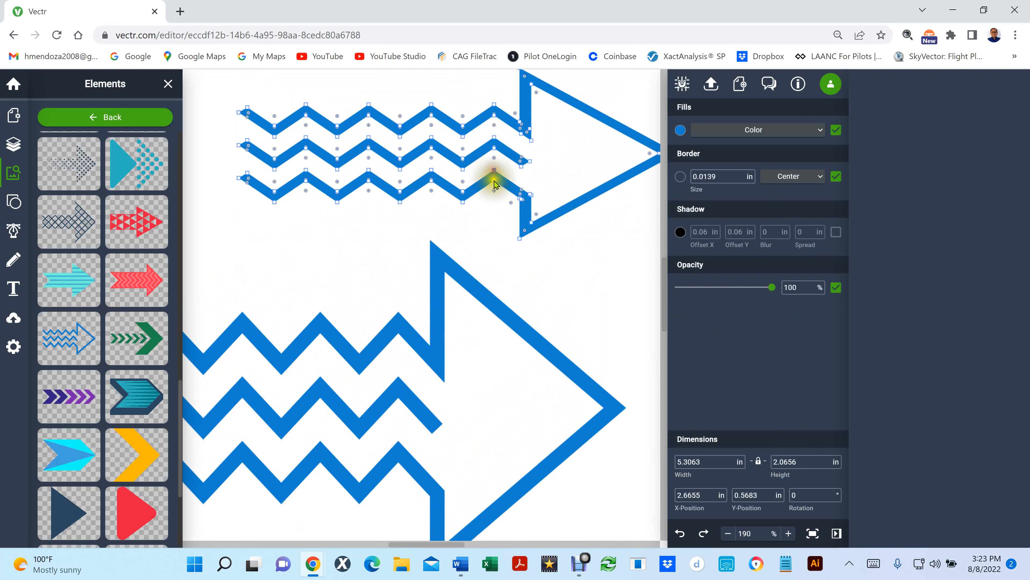
pyautogui.click(493, 182)
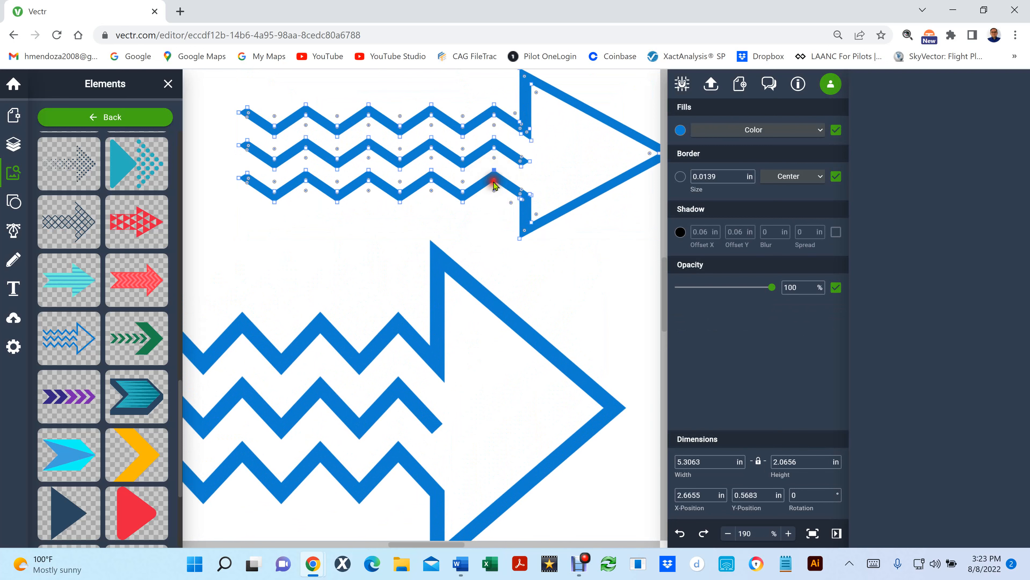
pyautogui.click(461, 189)
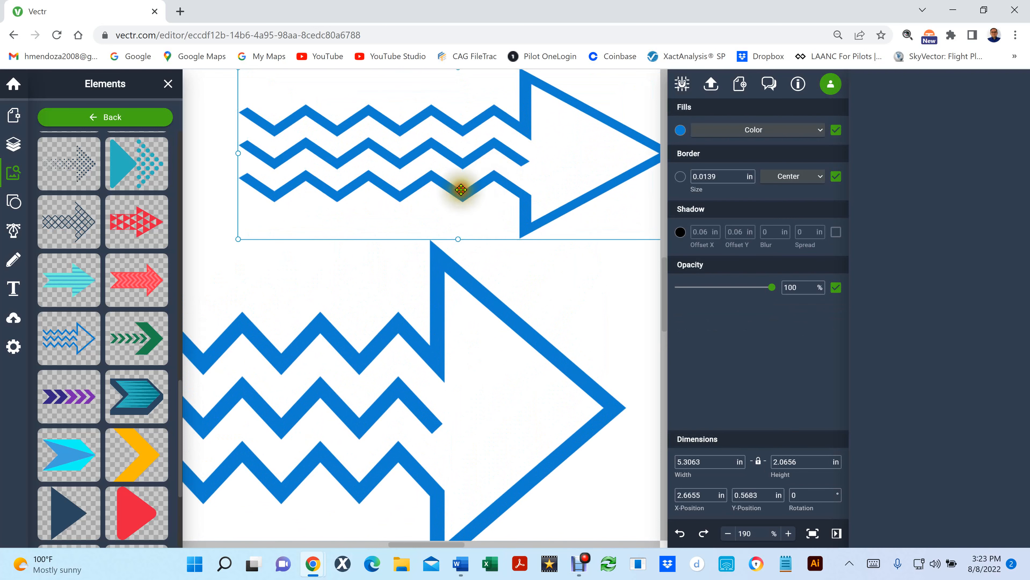
pyautogui.doubleClick(476, 188)
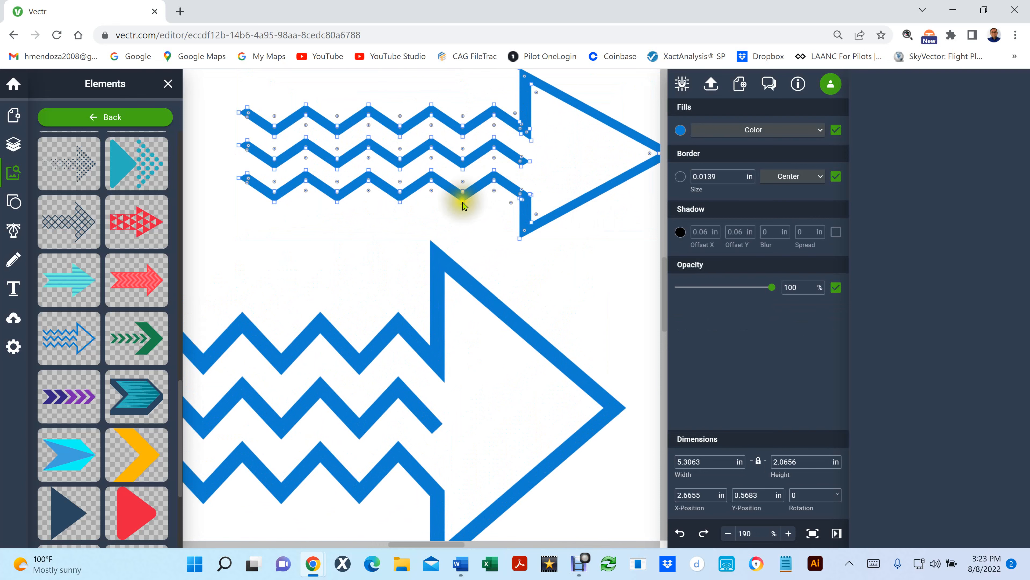
pyautogui.click(463, 202)
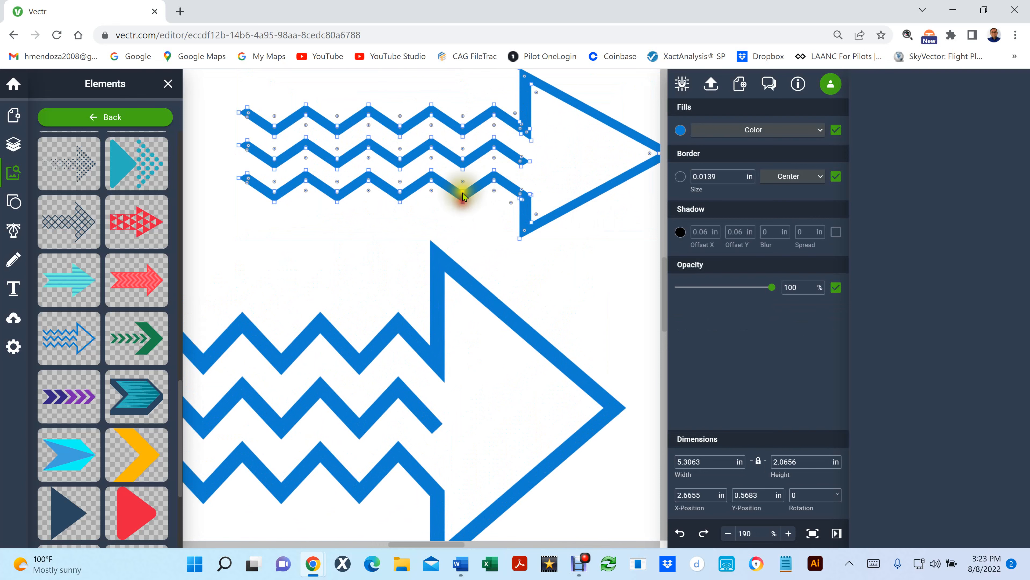
pyautogui.click(494, 170)
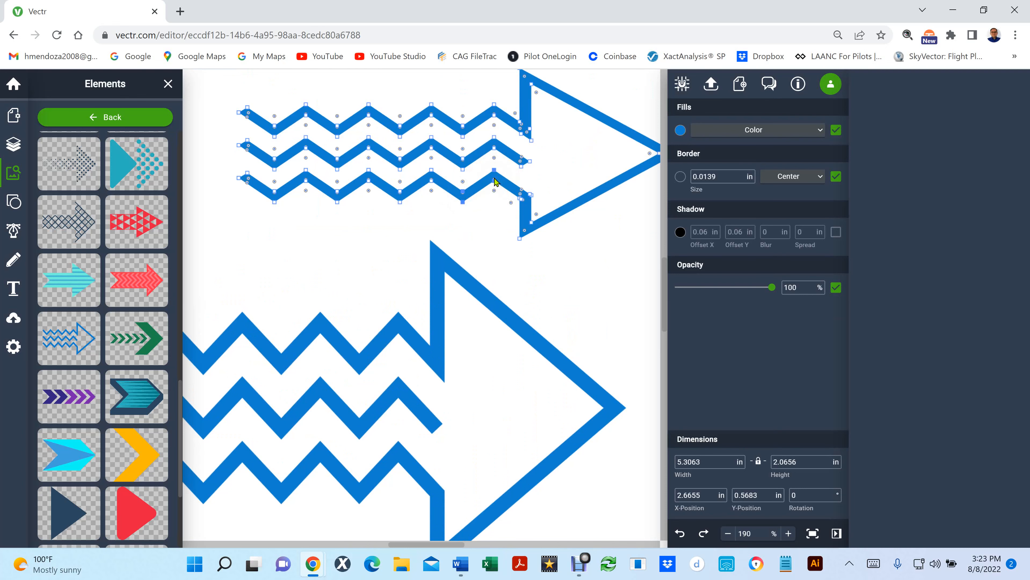
pyautogui.press('Delete')
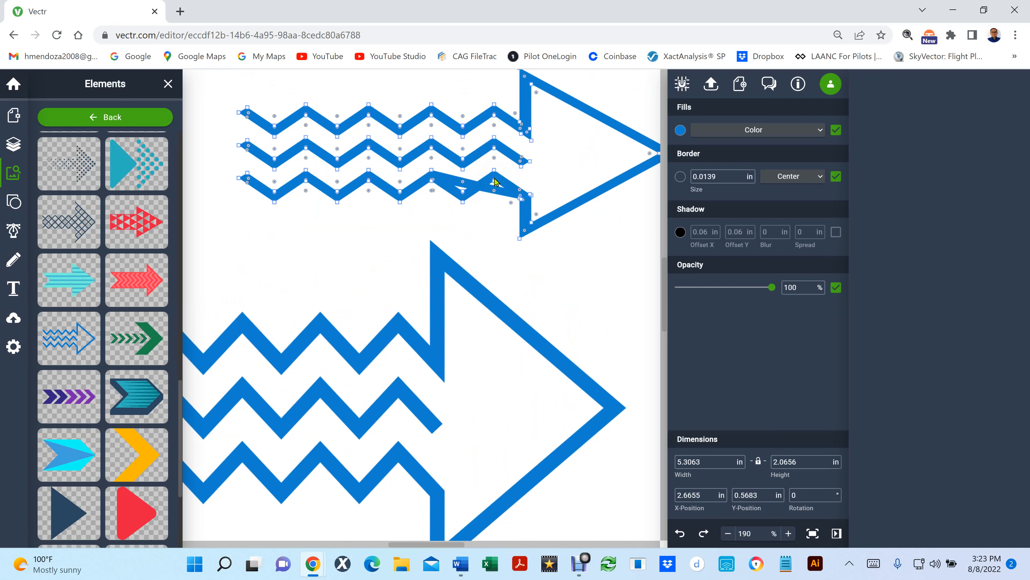
# Undo the point deletion on the upper arrow and clear the selection.
pyautogui.hotkey('ctrl', 'z')
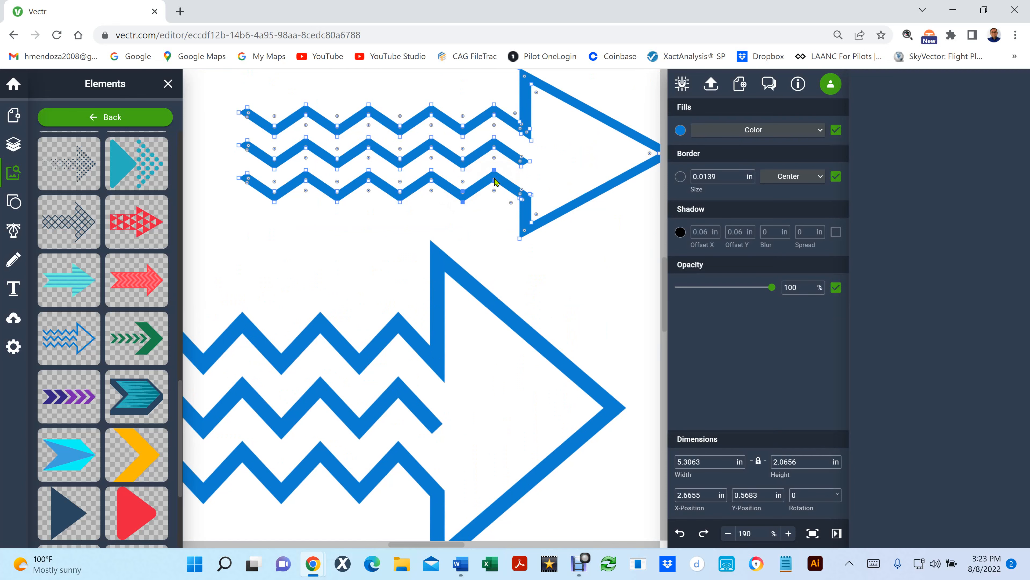
pyautogui.click(604, 308)
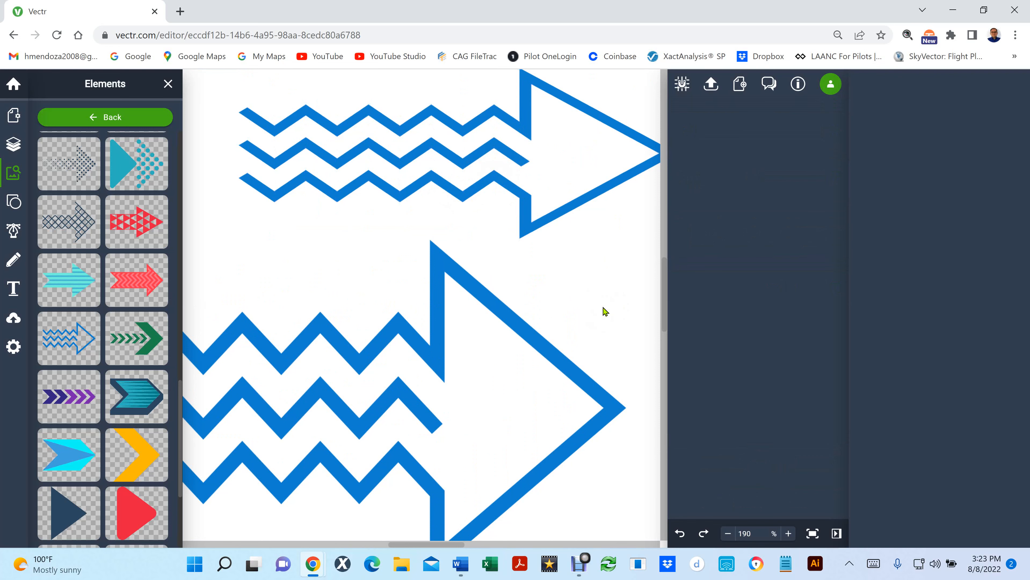
pyautogui.scroll(-5, 603, 308)
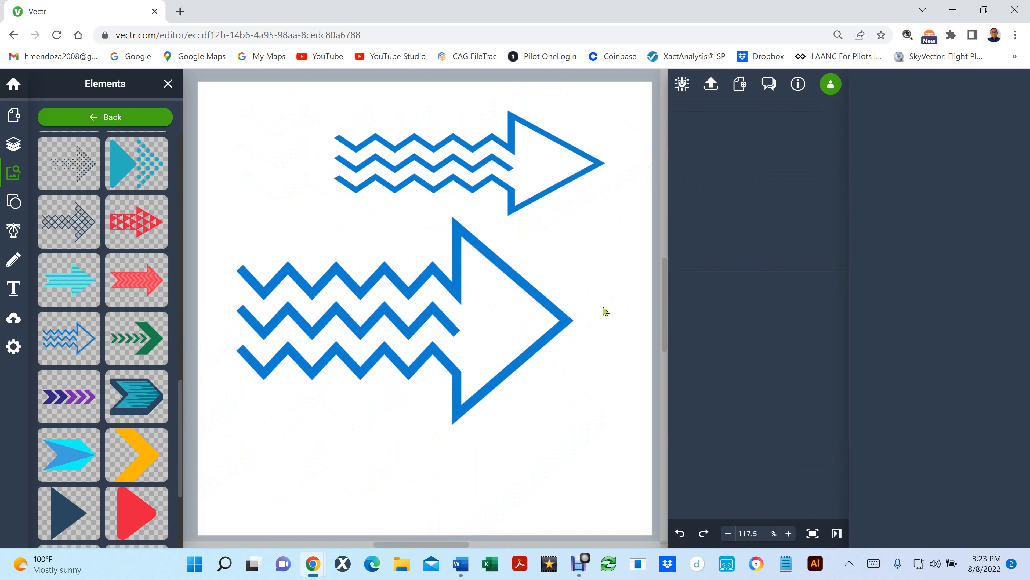